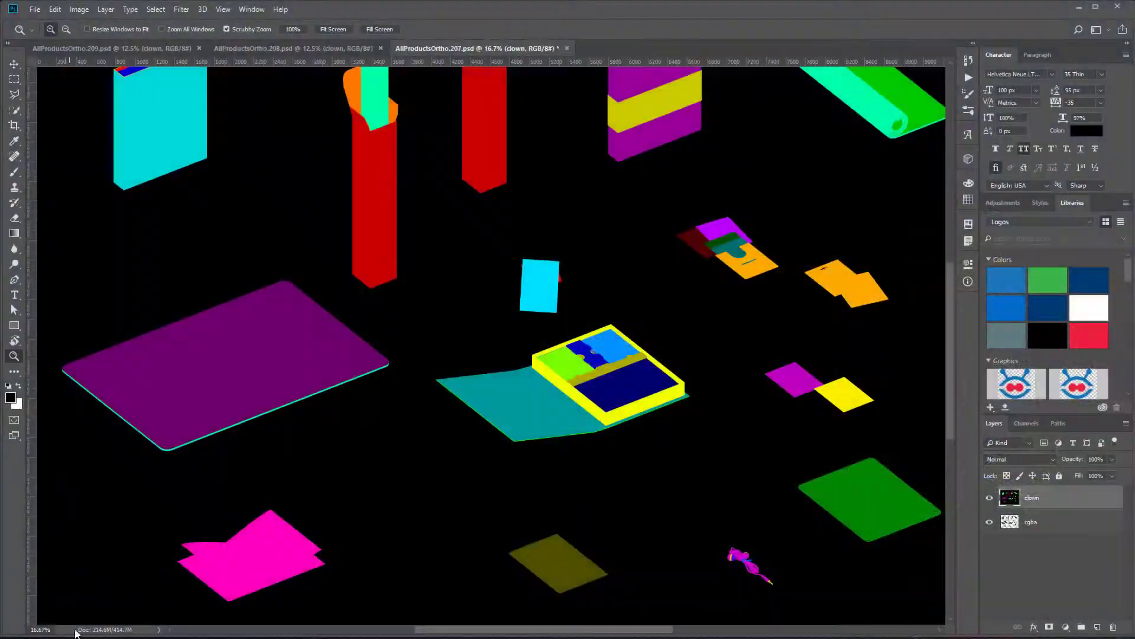
Hide the clown layer in AllProductsOrtho.207.psd, AllProductsOrtho.208.psd and AllProductsOrtho.209.psd.
double_click(14, 355)
key("ctrl+0")
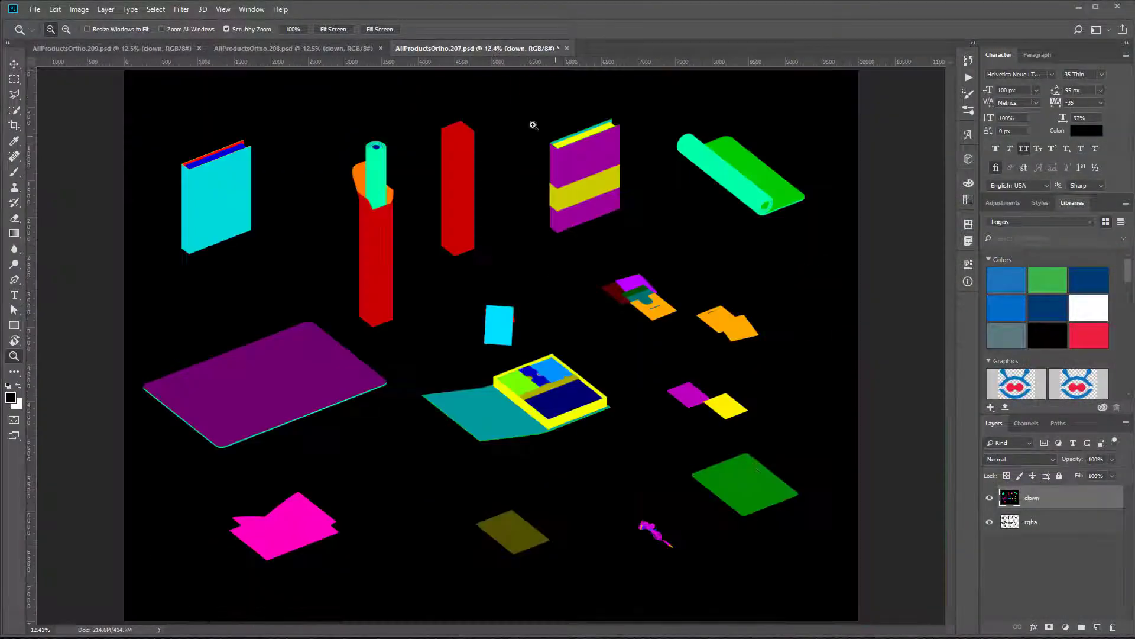
left_click(989, 498)
left_click(276, 47)
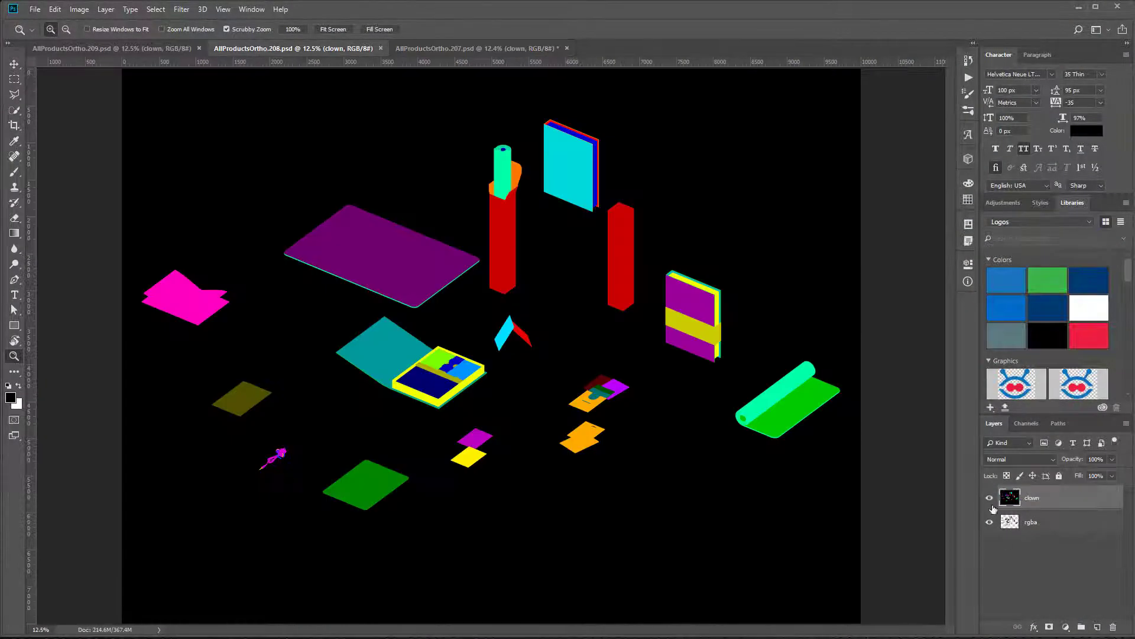
left_click(989, 498)
key("ctrl+shift+Tab")
left_click(989, 500)
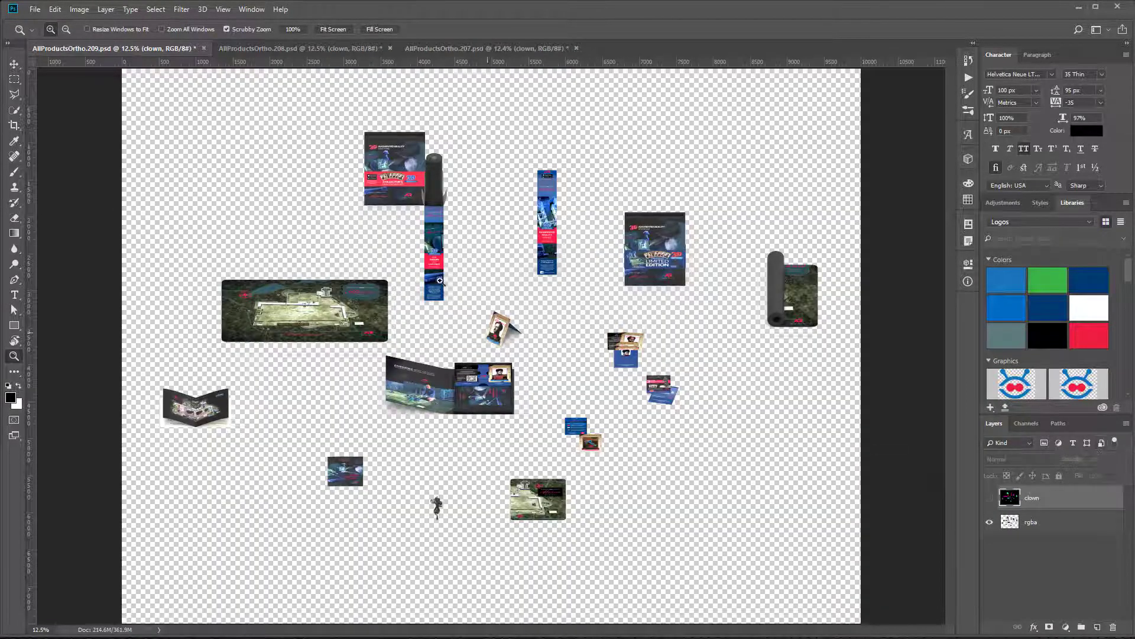
Add a new layer filled with white beneath the rgba layer in AllProductsOrtho.209.psd.
left_click(1095, 627)
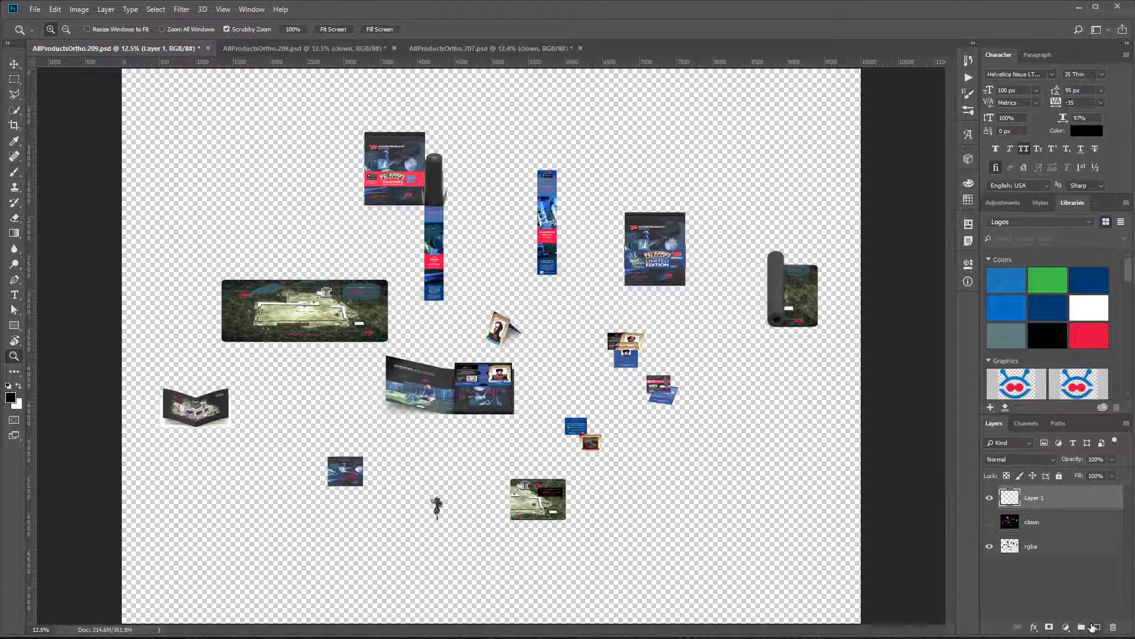
key("ctrl+BackSpace")
key("ctrl+shift+bracketleft")
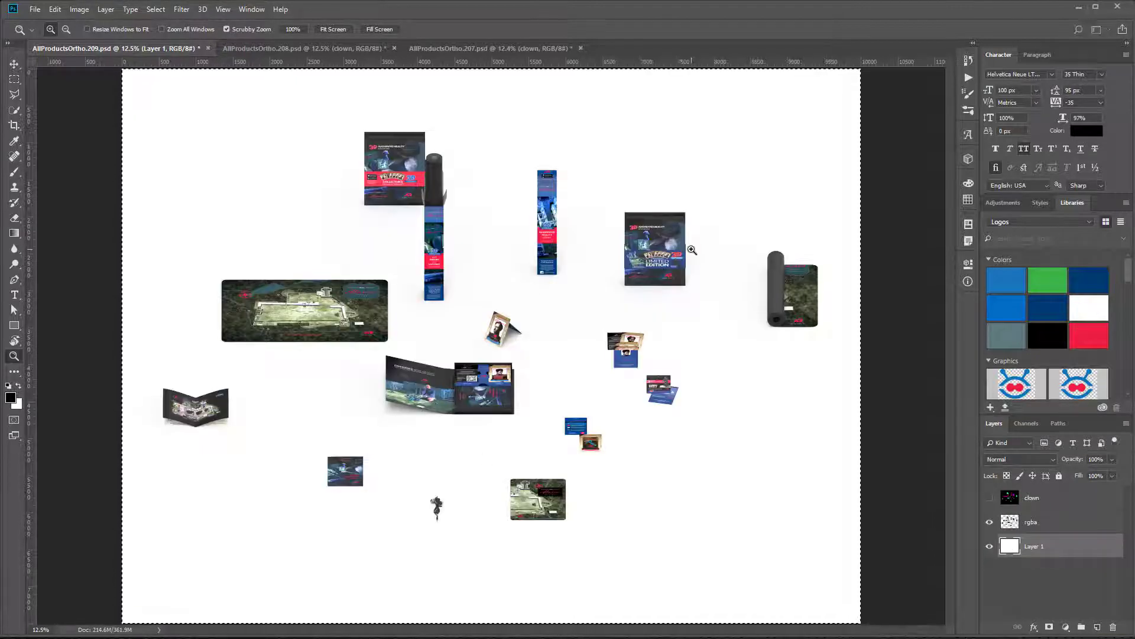
Create a new blank document at the copied canvas size and convert its Background into a regular layer.
key("ctrl+n")
key("ctrl+v")
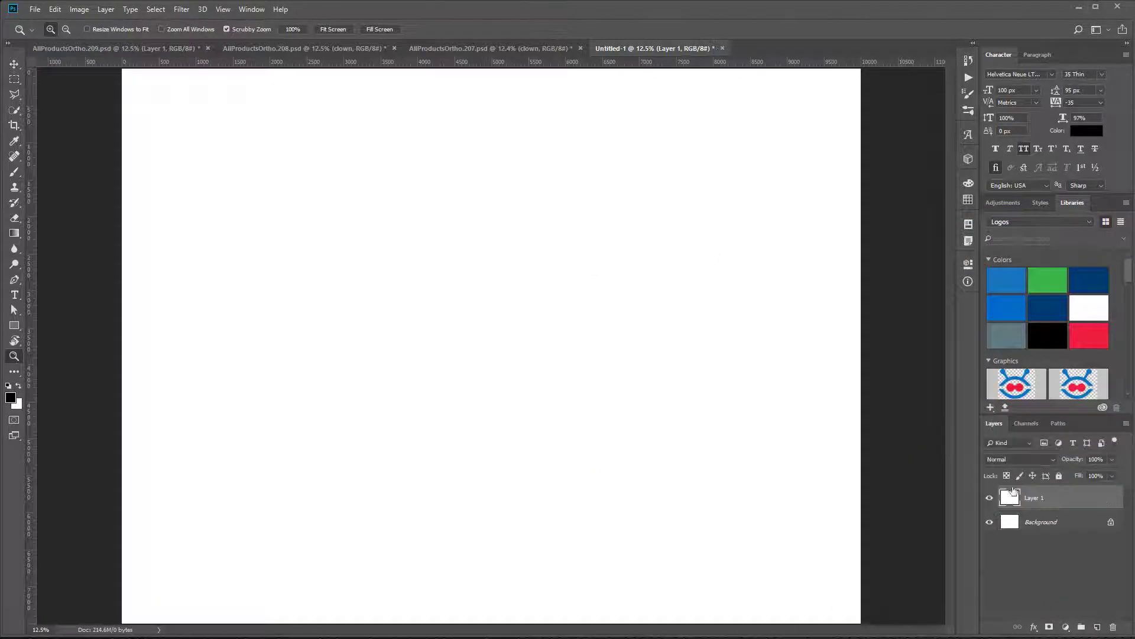
key("ctrl+z")
double_click(1014, 498)
key("Return")
Lasso the open box in AllProductsOrtho.207.psd and copy it from the rgba layer into the Untitled-1 document.
left_click(132, 49)
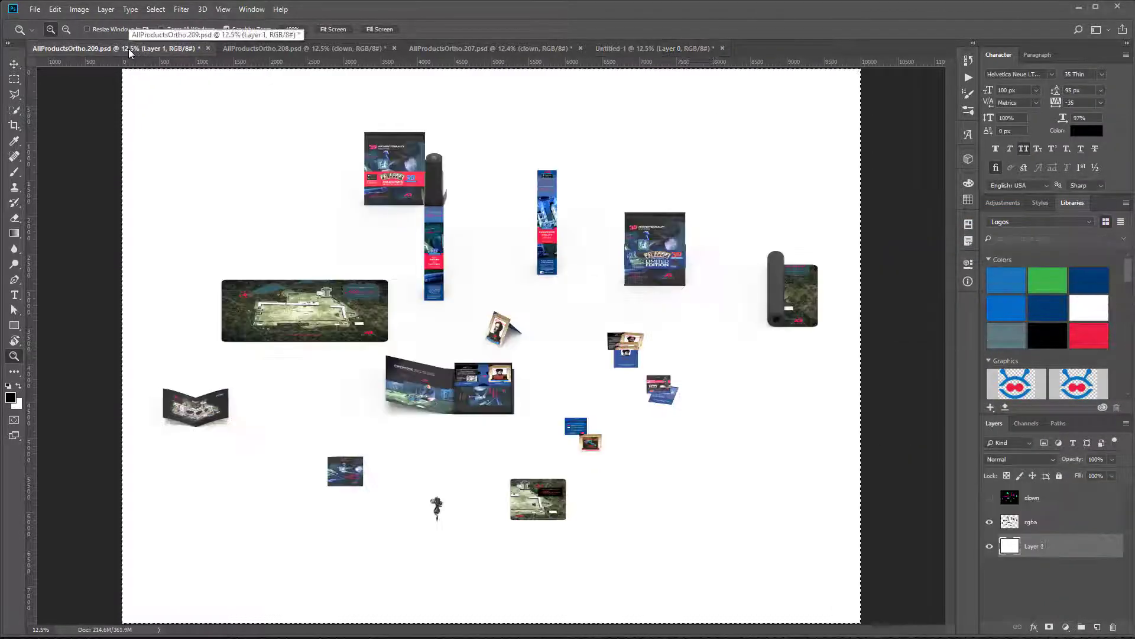
left_click(484, 48)
left_click(15, 110)
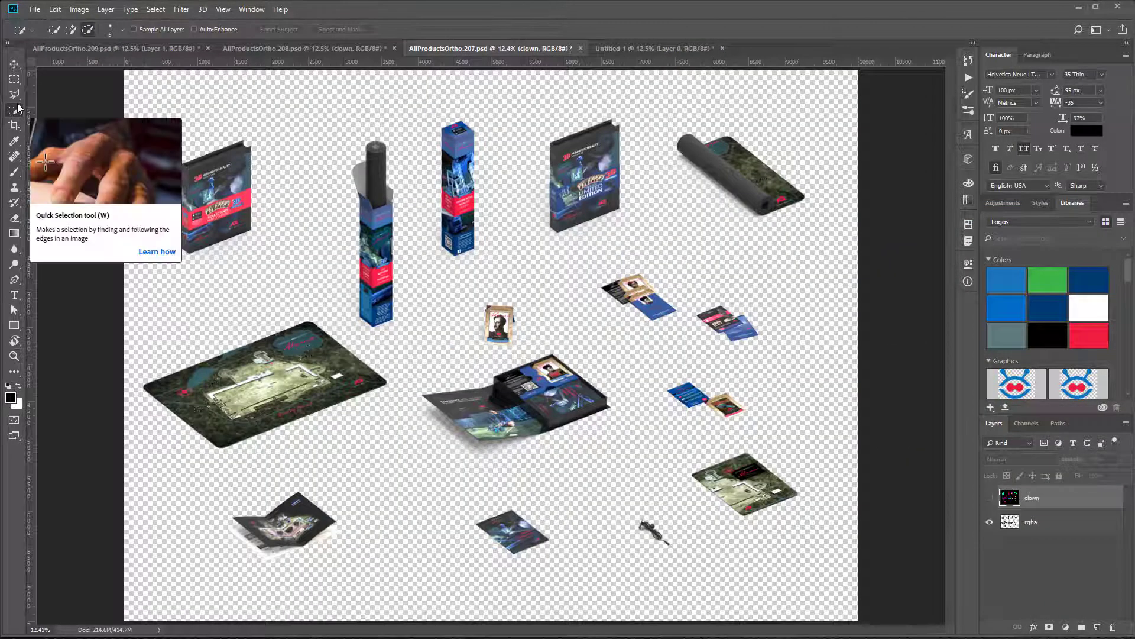
key("l")
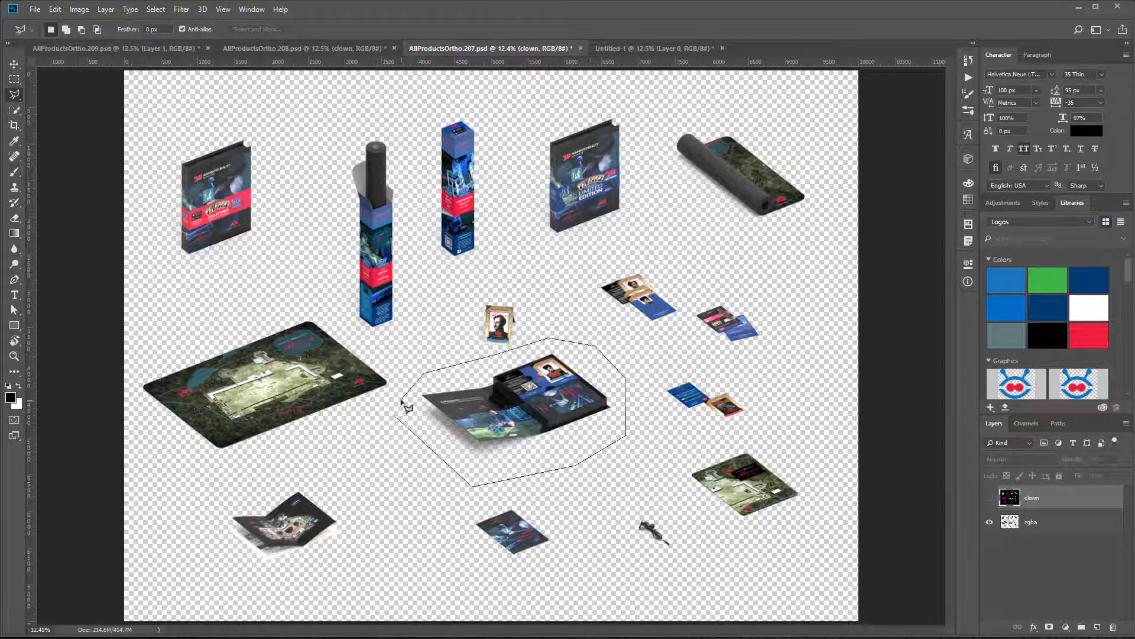
left_click(402, 402)
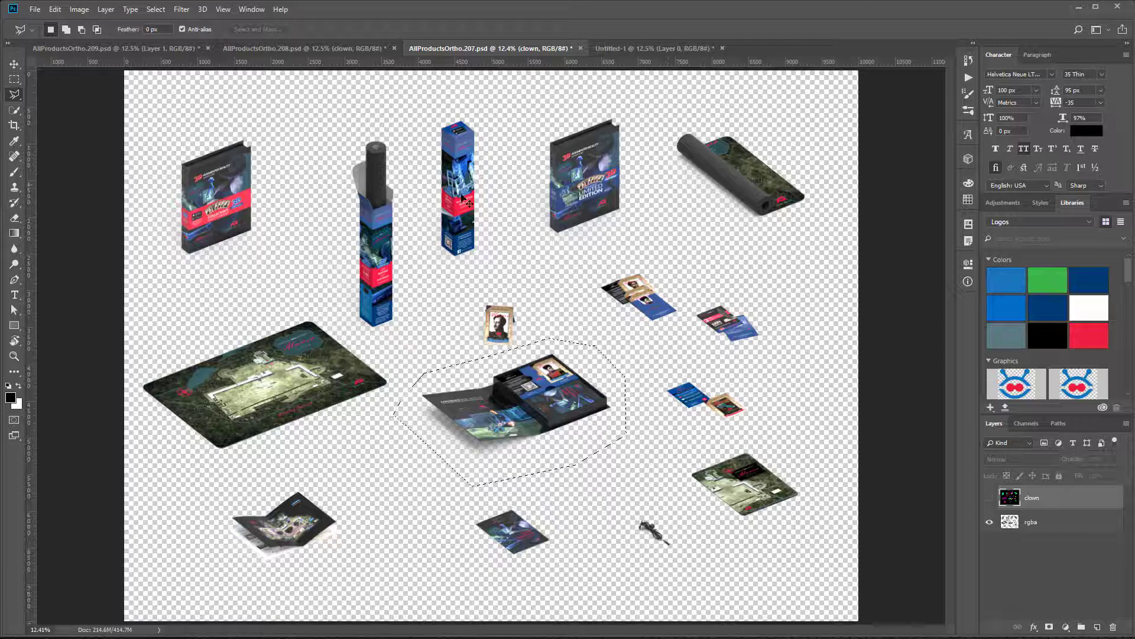
left_click(1009, 523)
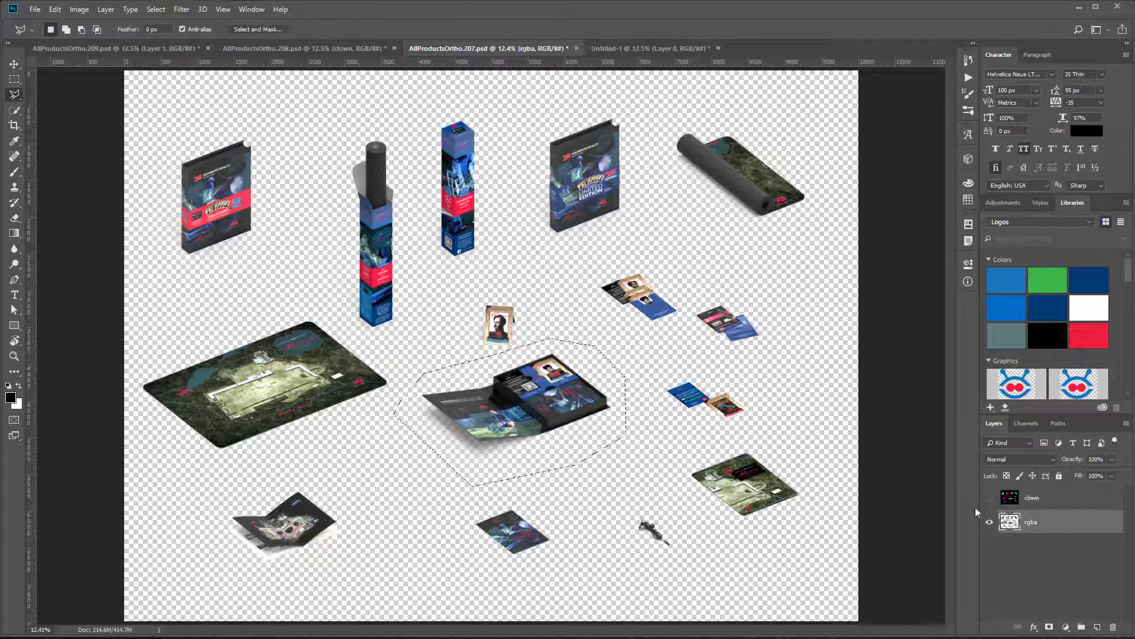
key("ctrl+c")
left_click(650, 48)
key("ctrl+v")
Lasso the small map board in AllProductsOrtho.209.psd and copy it from the rgba layer into Untitled-1.
left_click(153, 48)
key("ctrl+a")
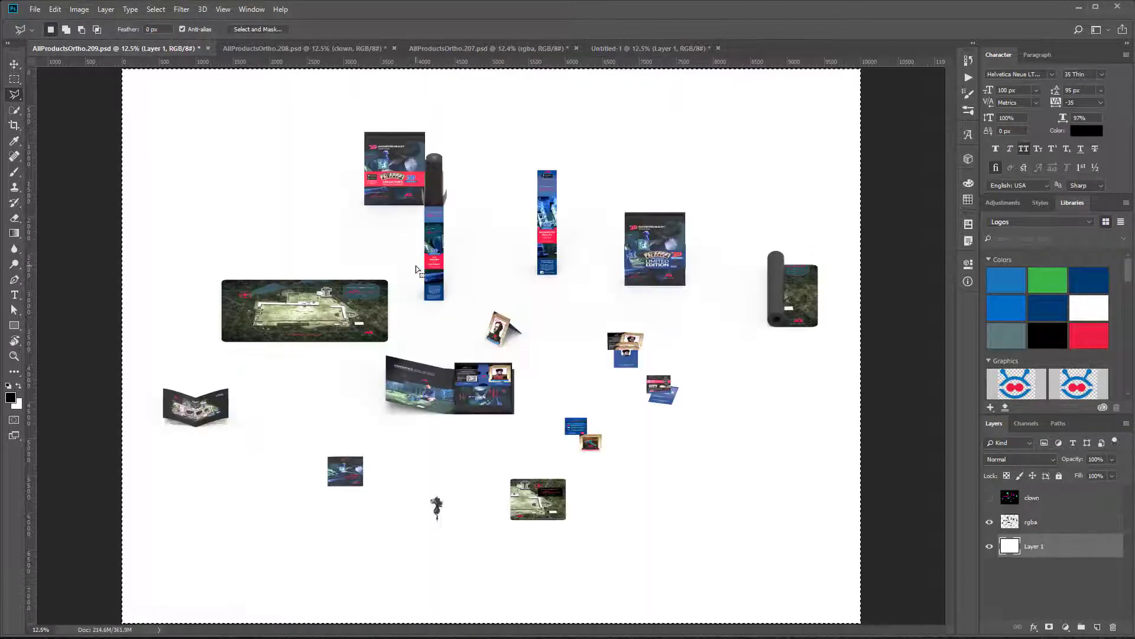
left_click_drag(498, 468, 557, 472)
key("ctrl+z")
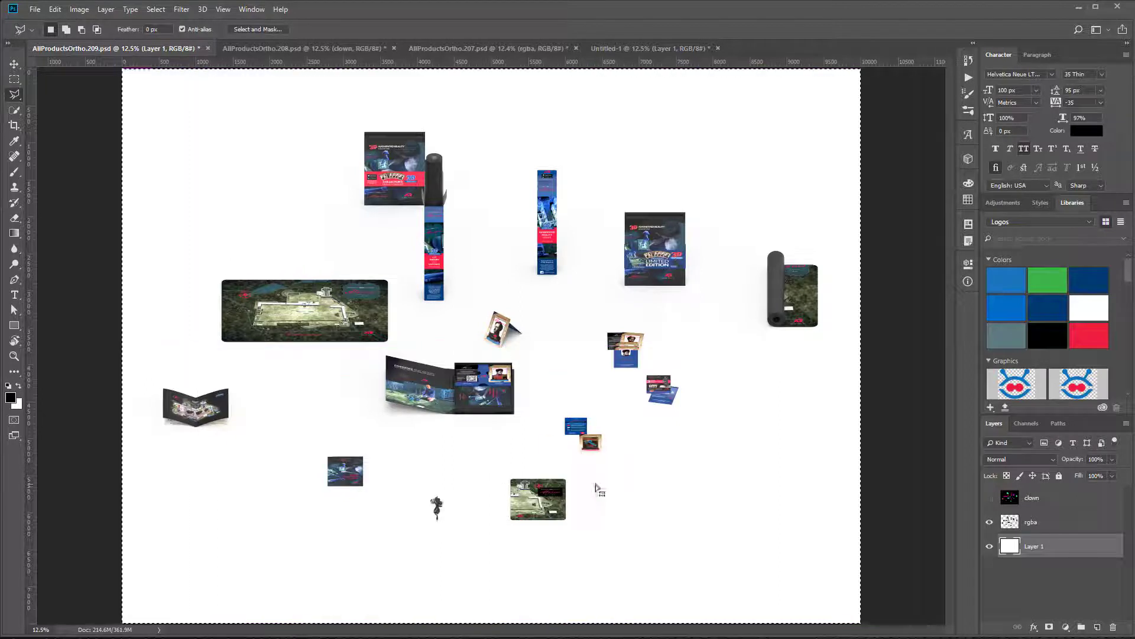
left_click(1017, 522)
key("ctrl+d")
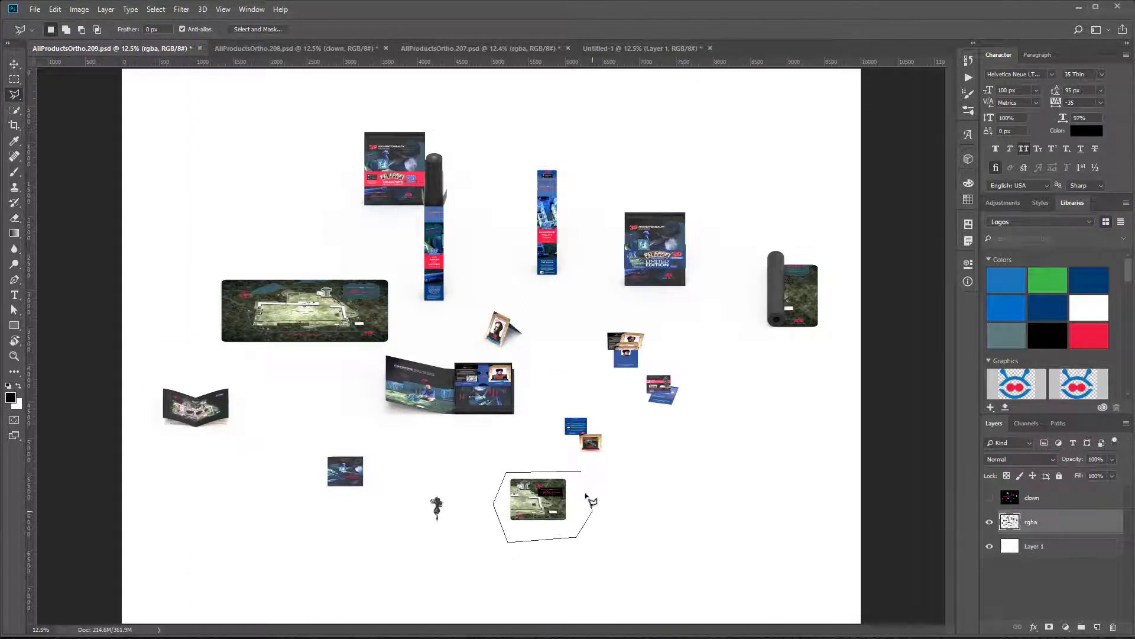
key("ctrl+c")
left_click(614, 50)
key("ctrl+v")
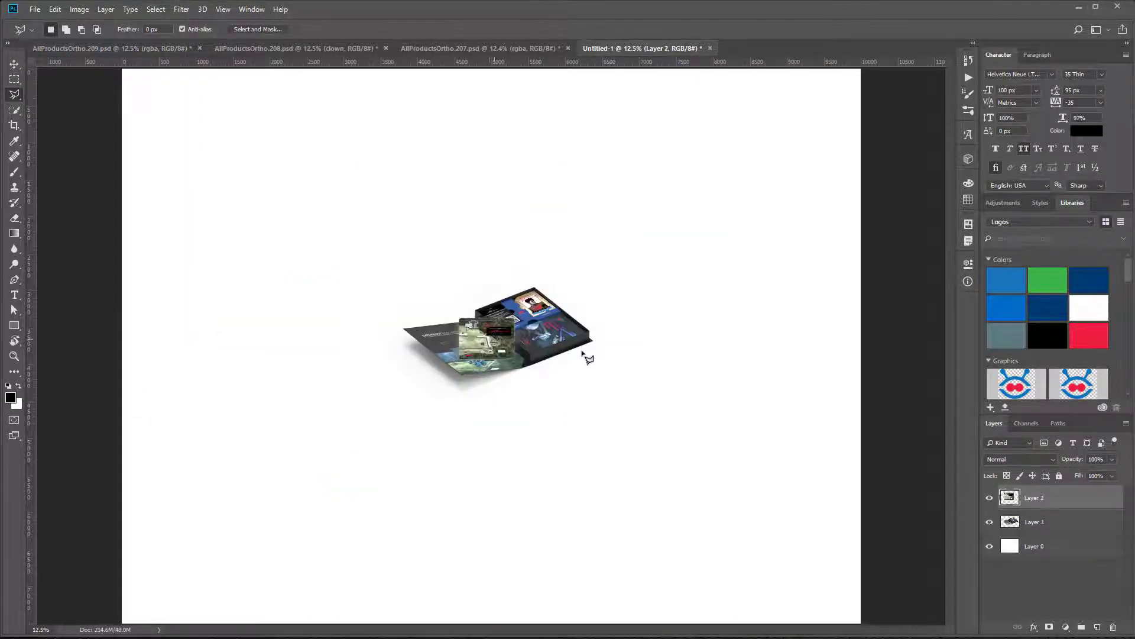
Move the pasted map board off the open box to the empty area at its lower right.
left_click(585, 351)
key("Escape")
key("v")
left_click_drag(510, 334, 639, 389)
Copy the folded leaflet from the rgba layer of AllProductsOrtho.208.psd into Untitled-1 and place it just below the open box.
left_click(265, 50)
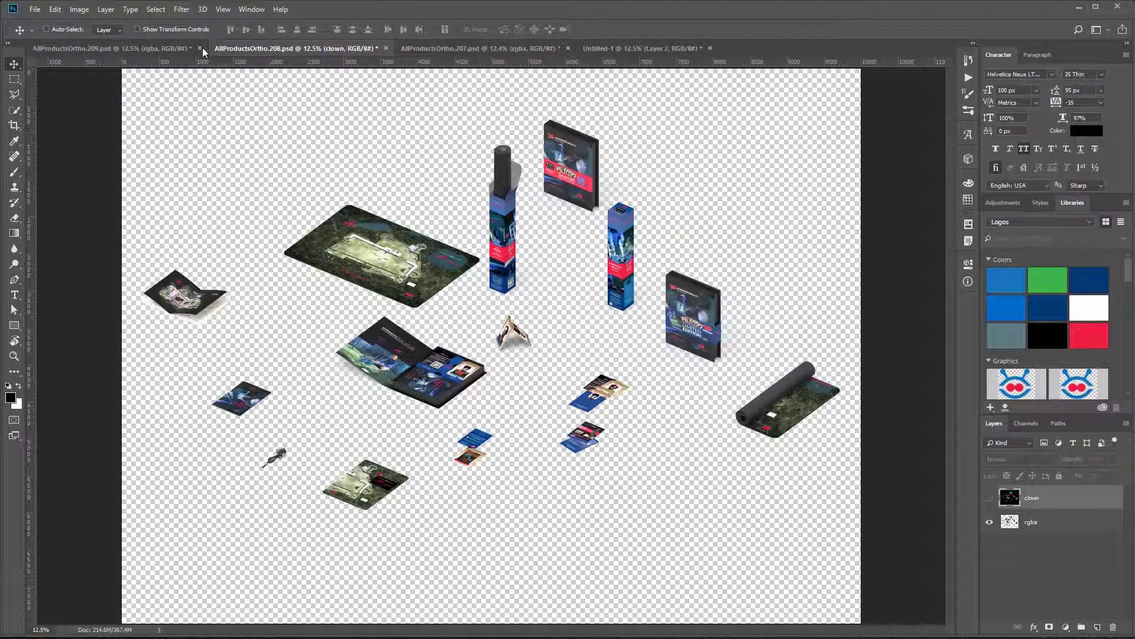
key("l")
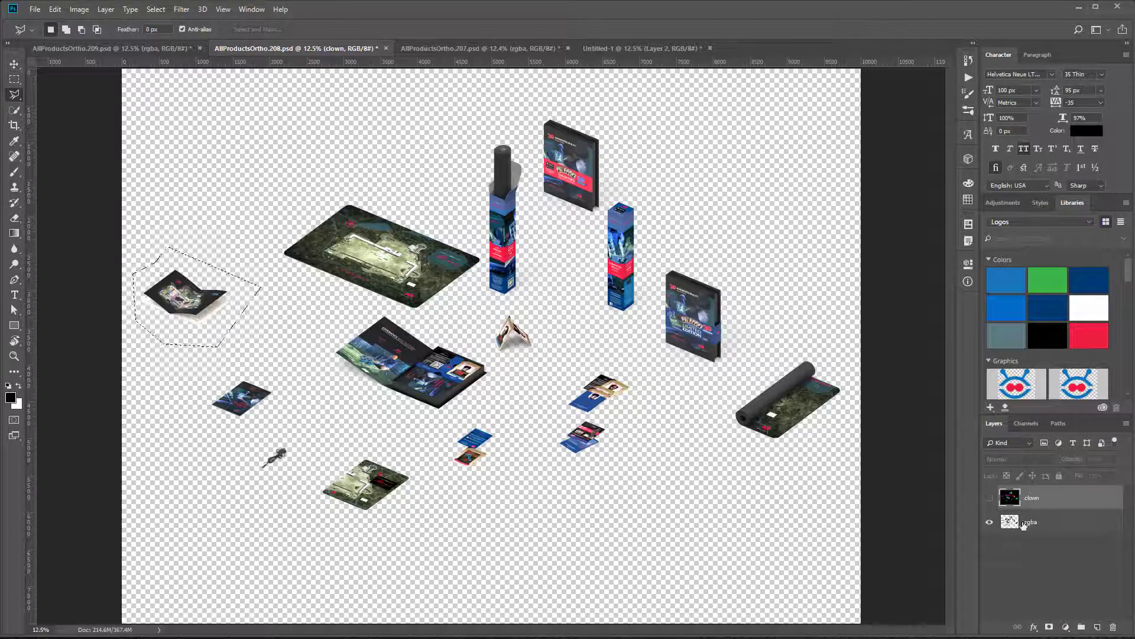
left_click(1024, 524)
left_click(639, 48)
key("ctrl+v")
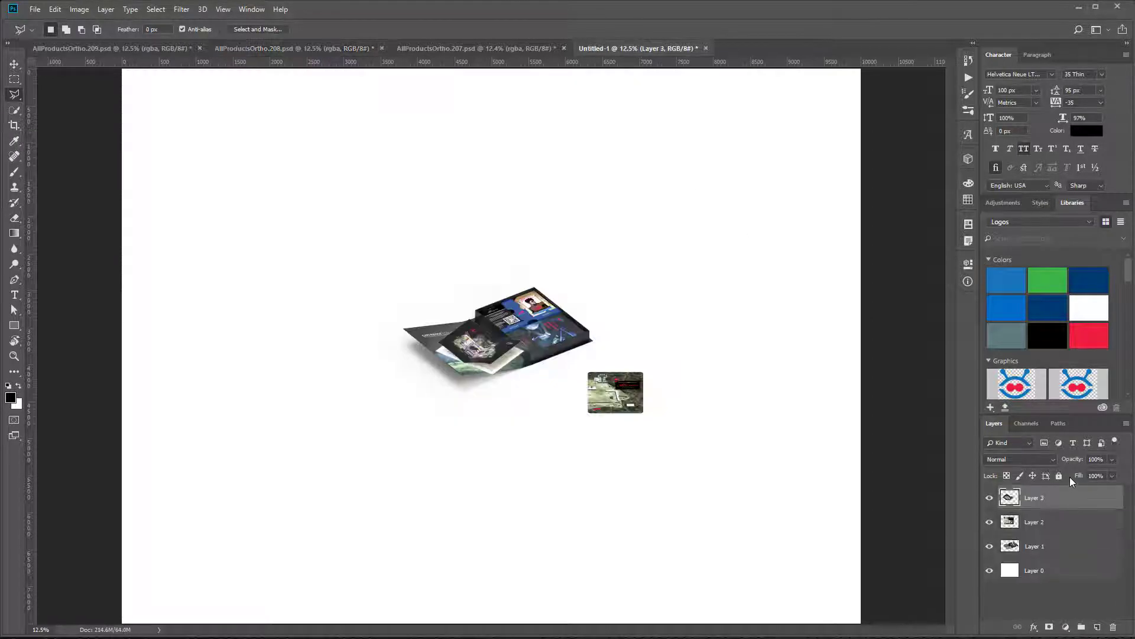
key("v")
left_click_drag(485, 357, 490, 422)
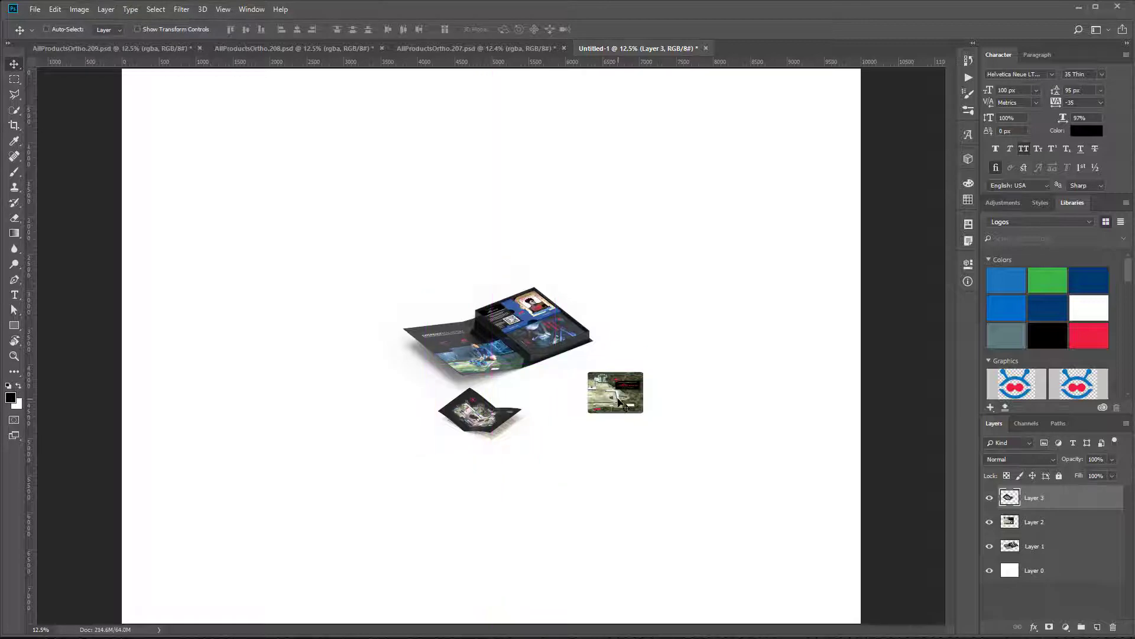
Lasso the opened tall package with the rolled mat in AllProductsOrtho.207.psd and copy it into Untitled-1.
left_click(449, 48)
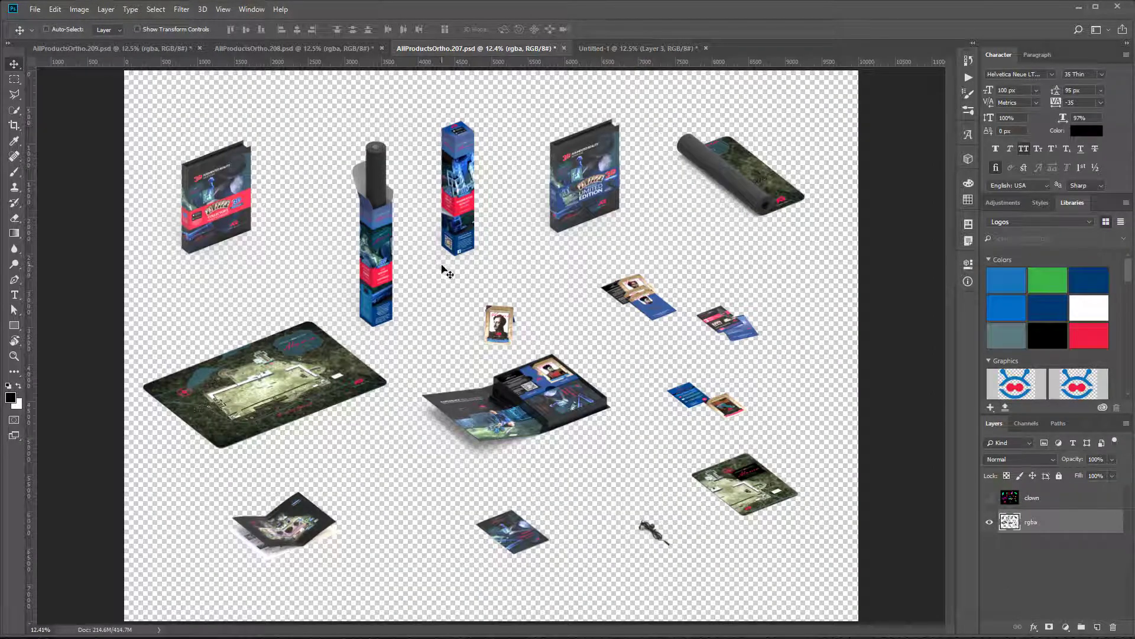
key("l")
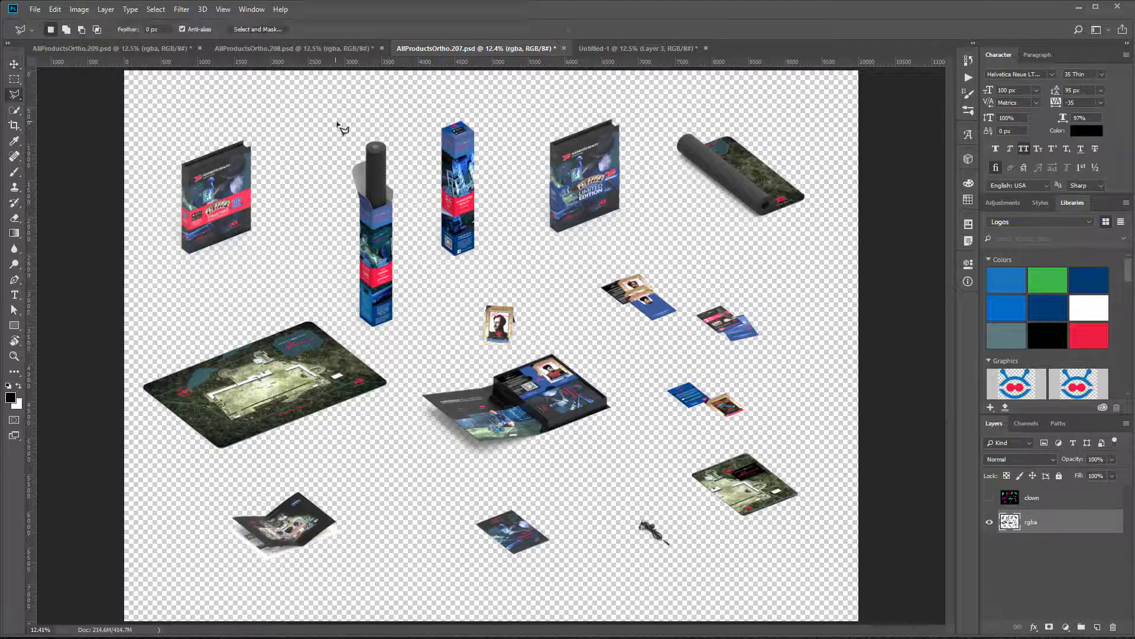
left_click(336, 282)
key("ctrl+c")
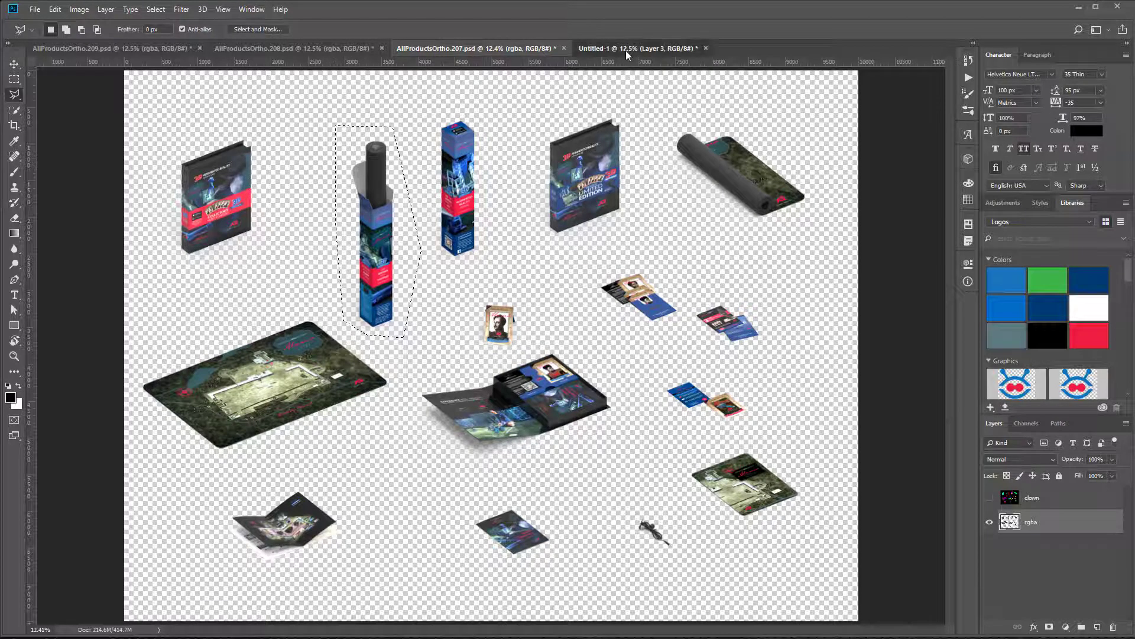
left_click(626, 51)
key("ctrl+v")
Position the tall package above the open box and move its layer beneath Layer 1.
key("v")
mouse_move(496, 372)
left_mouse_down()
mouse_move(495, 220)
mouse_move(495, 245)
mouse_move(514, 236)
mouse_move(476, 234)
left_mouse_up()
left_click_drag(1046, 497, 1052, 578)
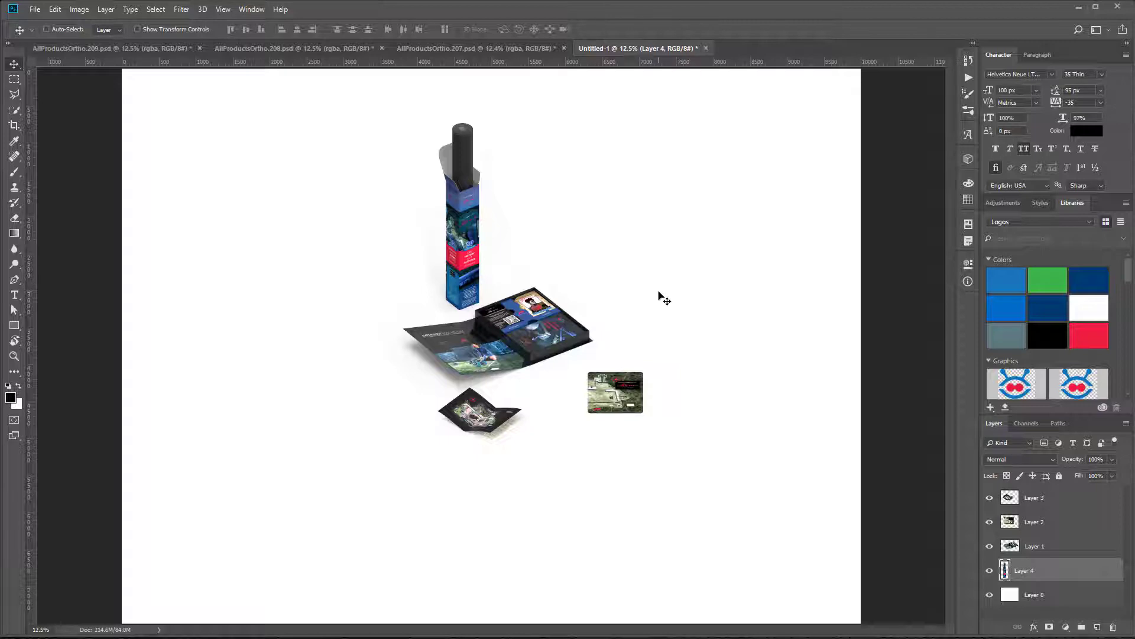
Hide the map board's layer and copy the blue and framed card pair from AllProductsOrtho.209.psd into Untitled-1.
left_click(989, 522)
left_click(341, 48)
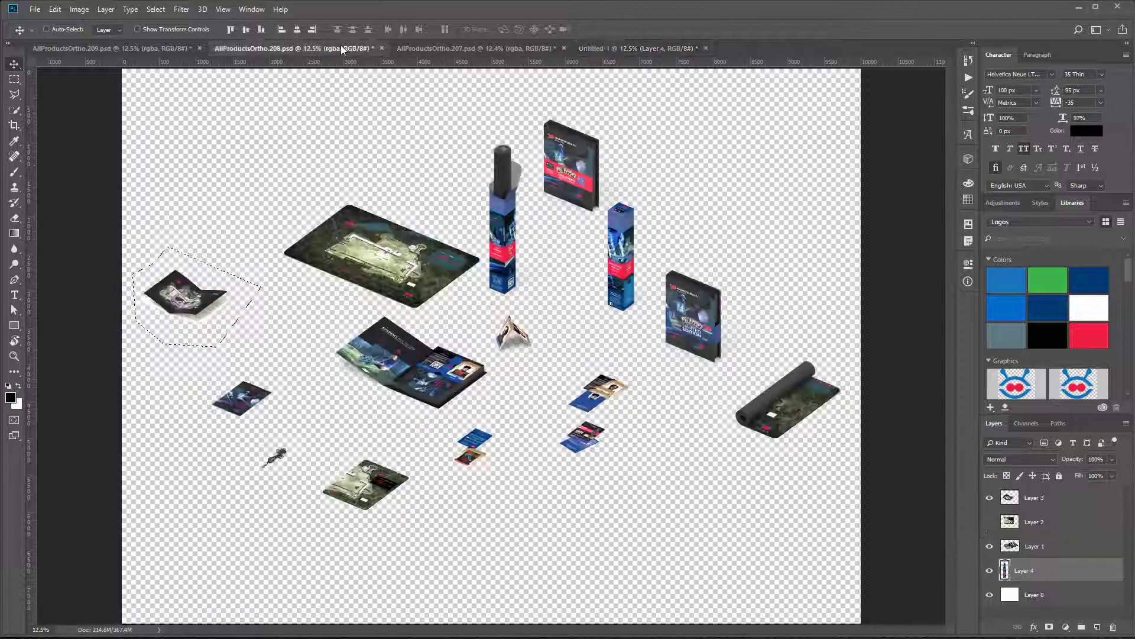
left_click(177, 48)
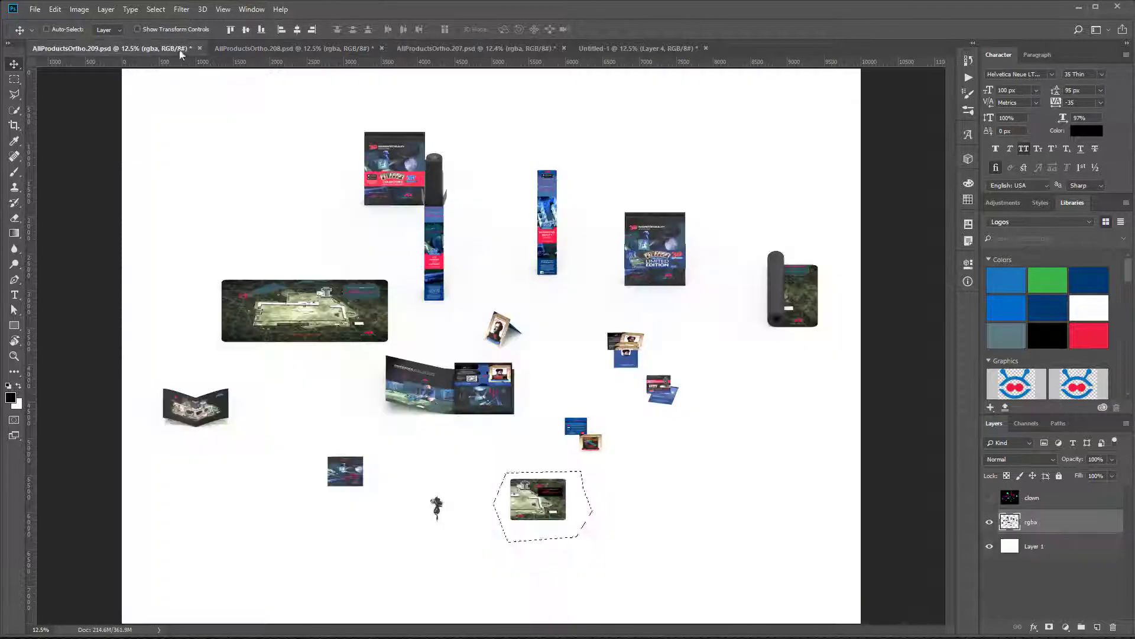
left_click(15, 96)
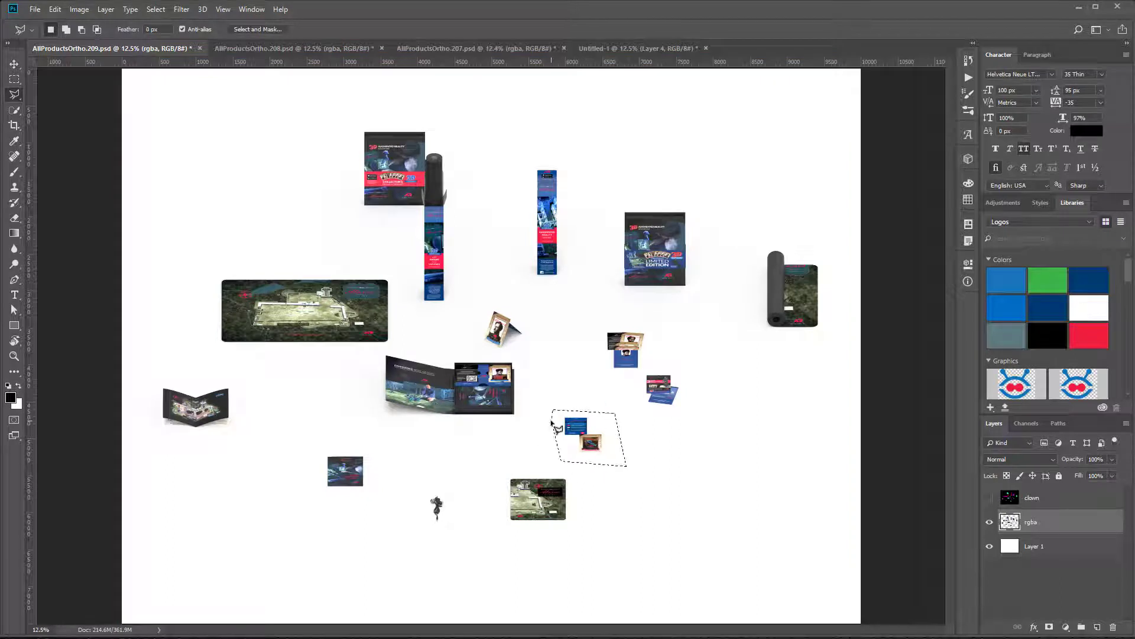
left_click(636, 48)
key("ctrl+v")
Bring the card pair's layer to the top of the stack and place the cards at the open box's lower right.
left_click_drag(1032, 571, 1030, 488)
key("v")
left_click_drag(491, 352, 576, 392)
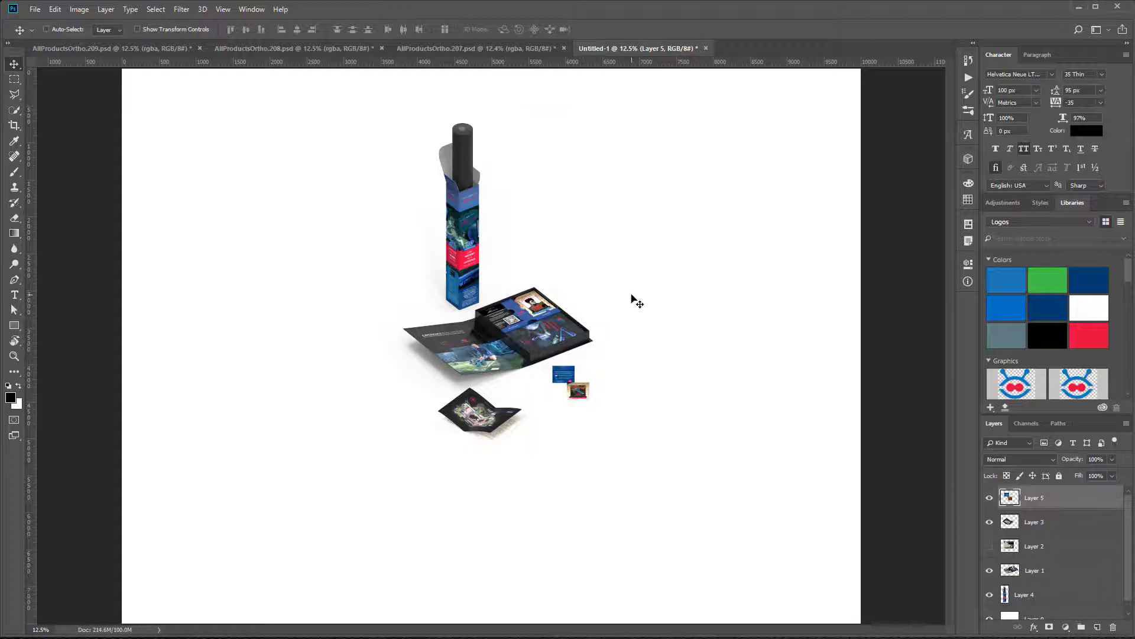
Group all the product layers above Layer 0 and convert the group to a smart object.
left_click(1004, 596, "shift")
key("ctrl+g")
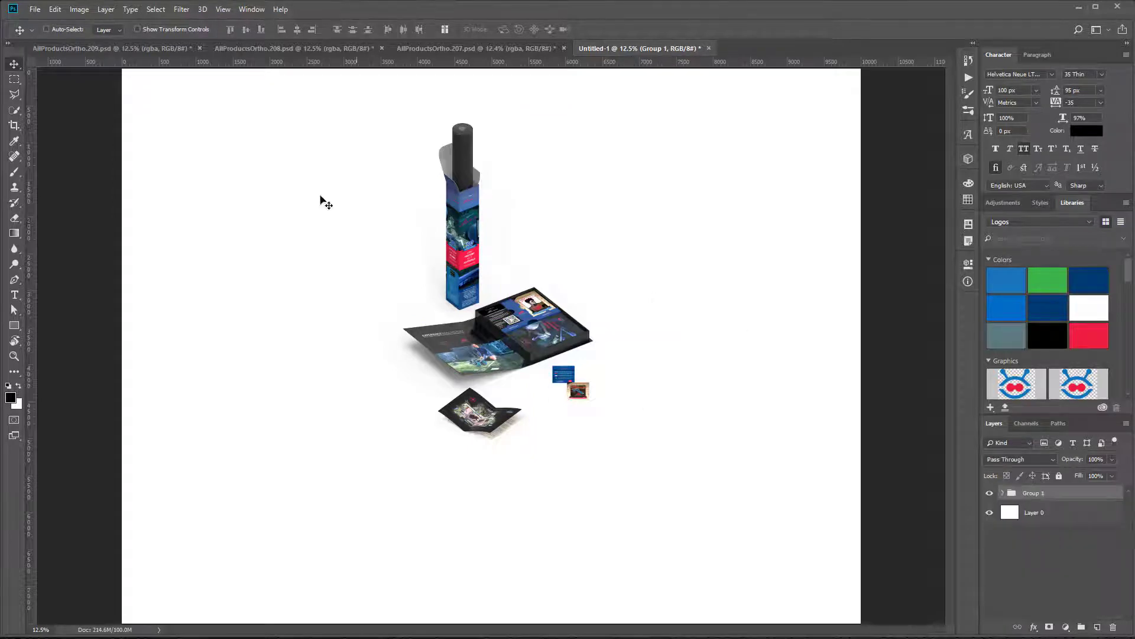
left_click(77, 10)
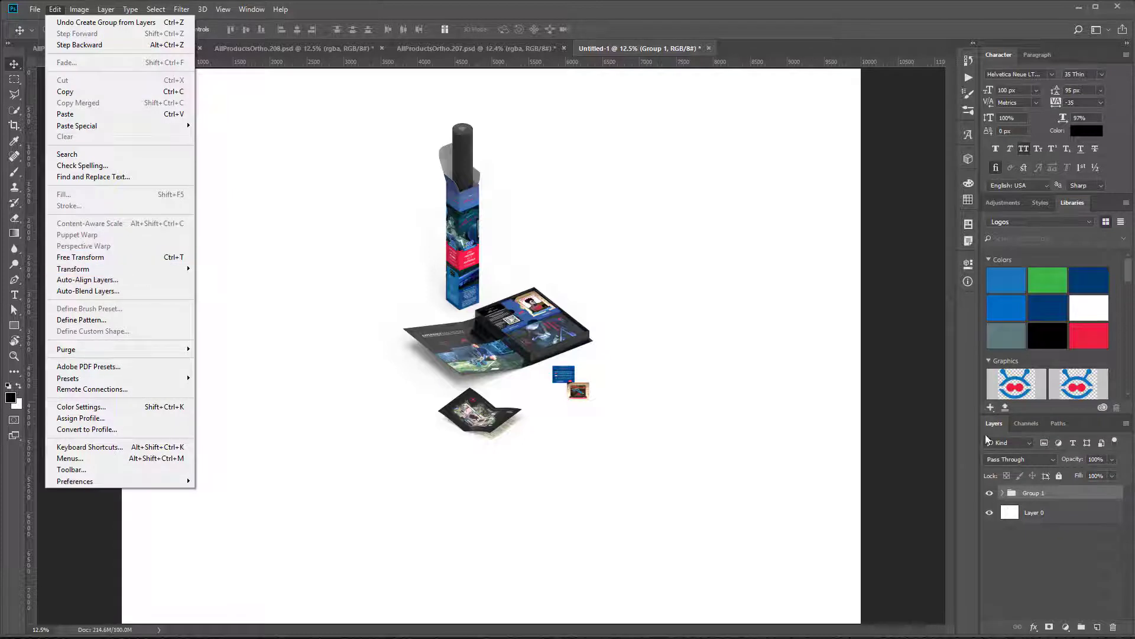
left_click(1029, 495)
right_click(1045, 496)
left_click(1059, 277)
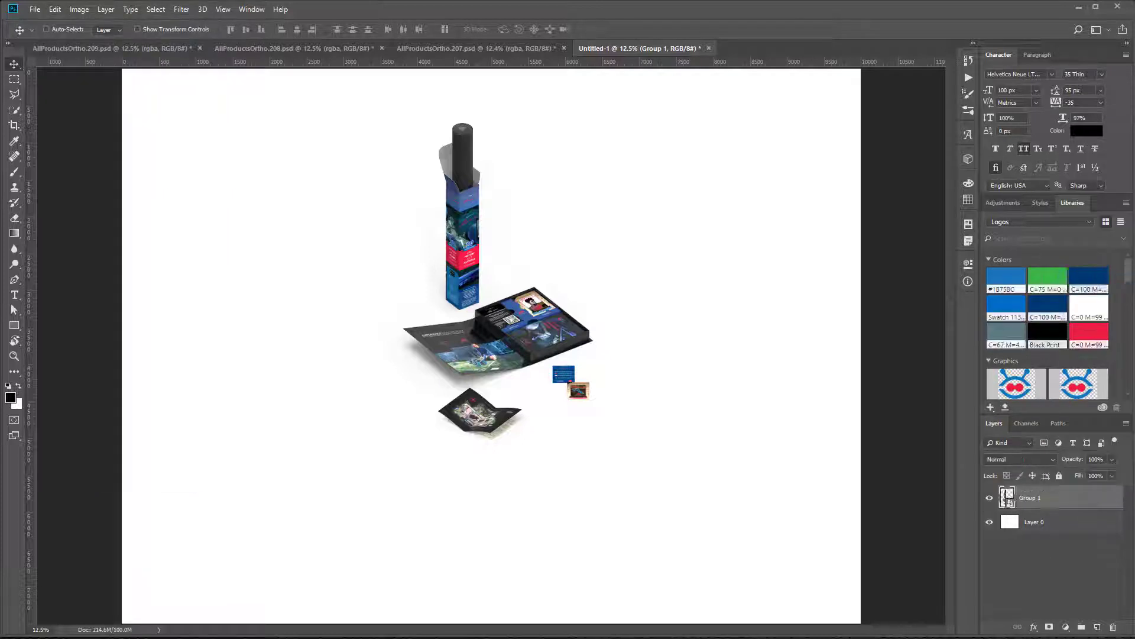
left_click(79, 10)
mouse_move(55, 9)
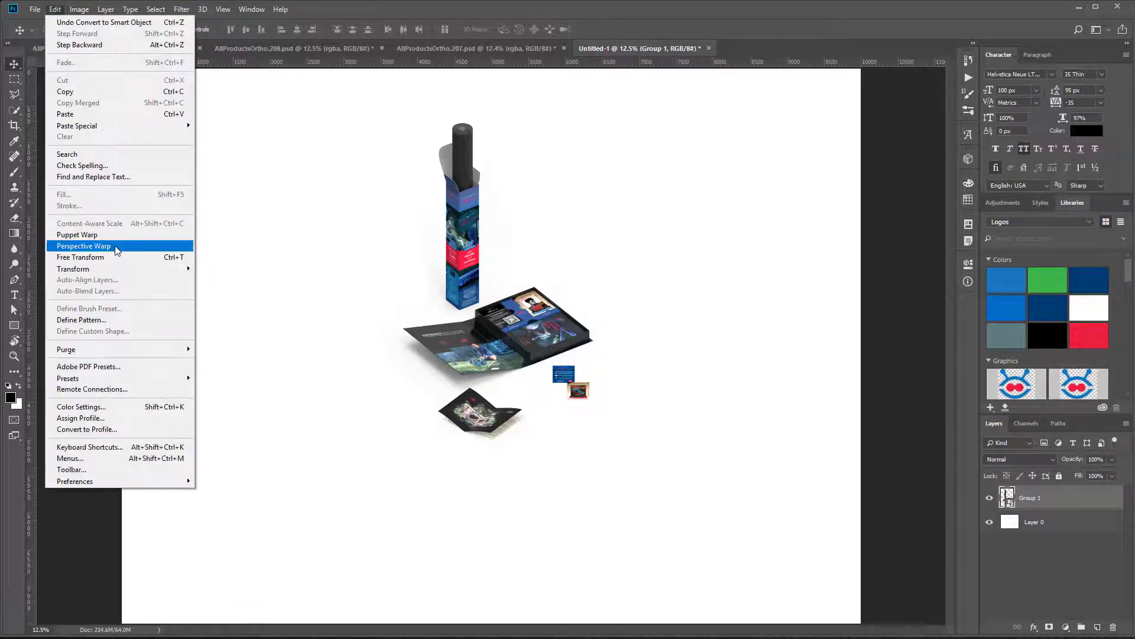
mouse_move(77, 268)
left_click(248, 330)
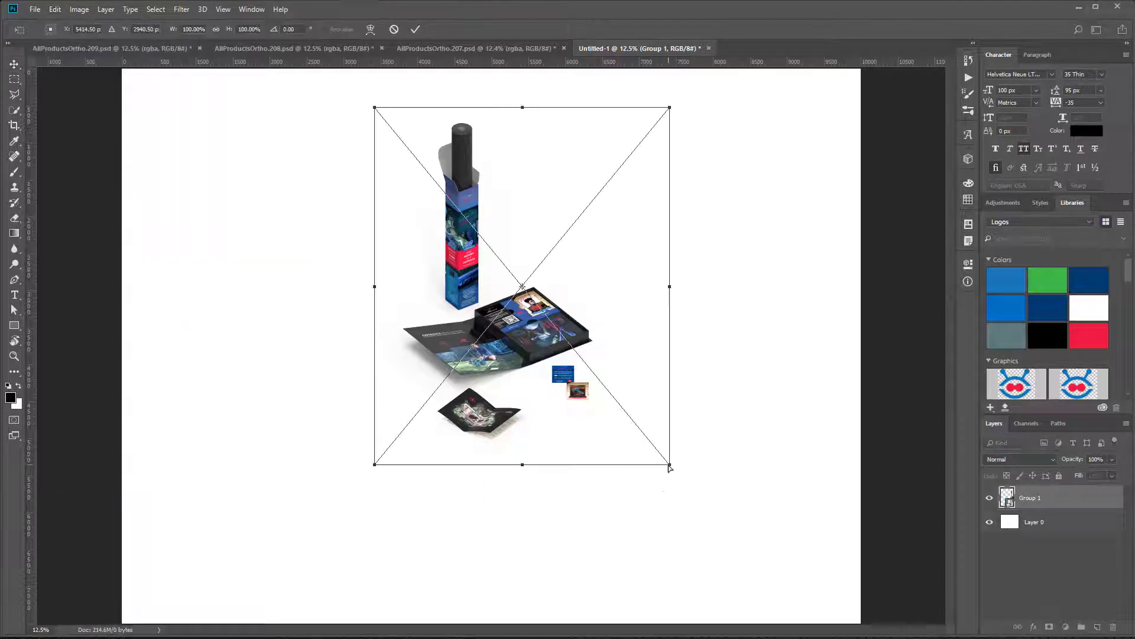
mouse_move(670, 464)
left_mouse_down()
mouse_move(641, 441)
mouse_move(670, 459)
left_mouse_up()
mouse_move(668, 112)
left_mouse_down()
mouse_move(639, 123)
mouse_move(694, 114)
mouse_move(657, 110)
left_mouse_up()
right_click(682, 121)
left_click_drag(380, 300, 371, 307)
key("Return")
Distort the Group 1 smart object by pulling its upper corners down, lower-right corner up and inward, and lower-left corner slightly down.
left_click(55, 9)
mouse_move(118, 268)
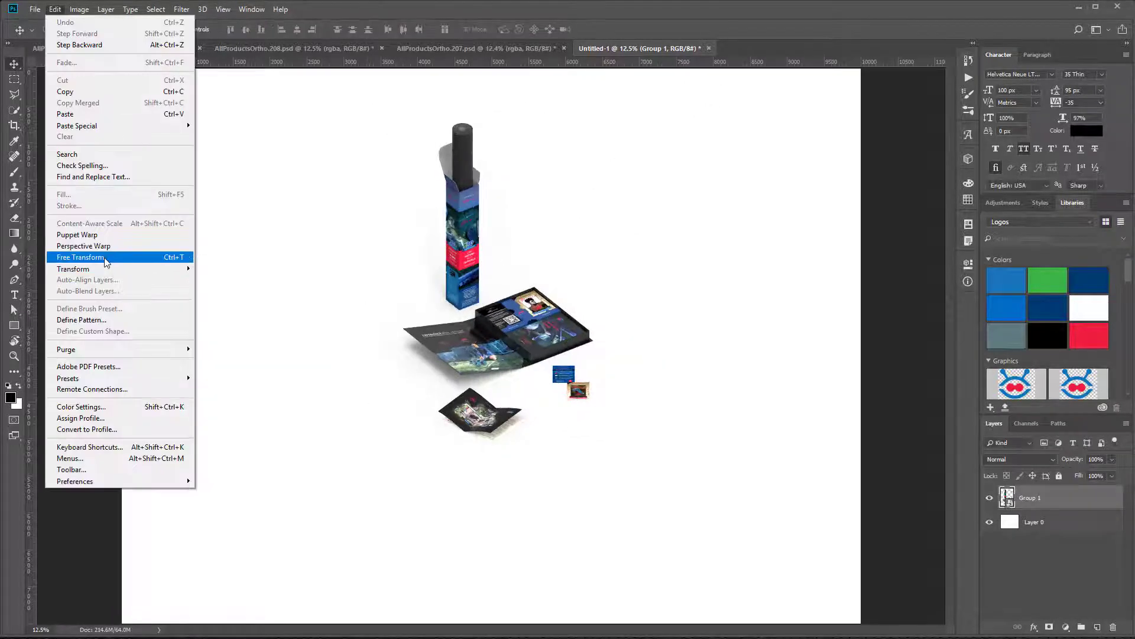
left_click(214, 320)
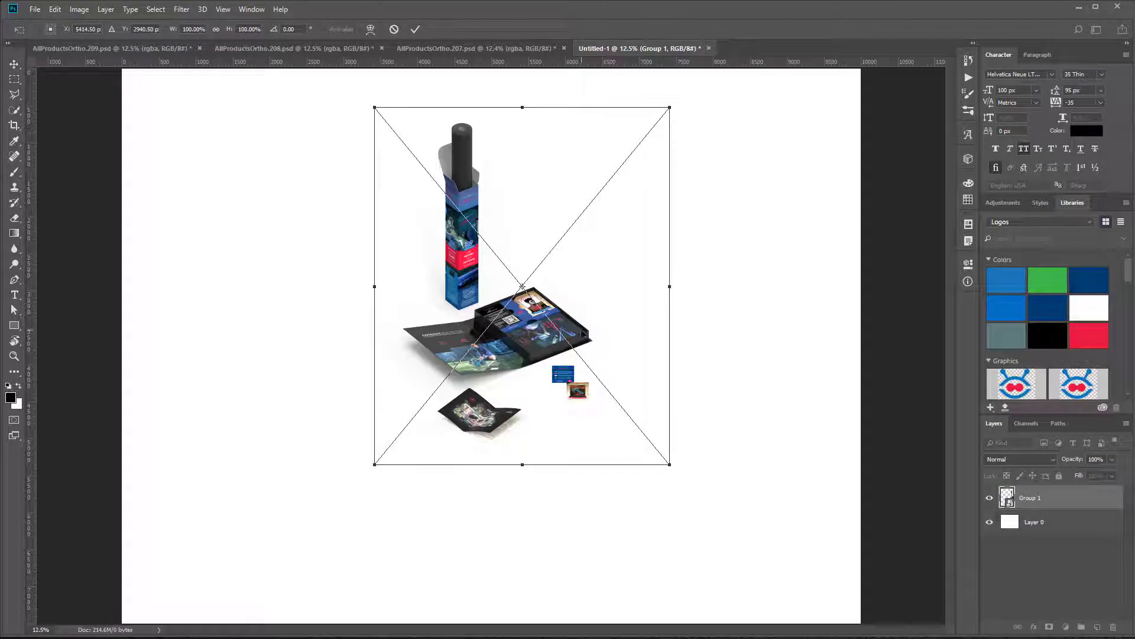
left_click_drag(670, 108, 654, 116)
left_click_drag(374, 107, 372, 131)
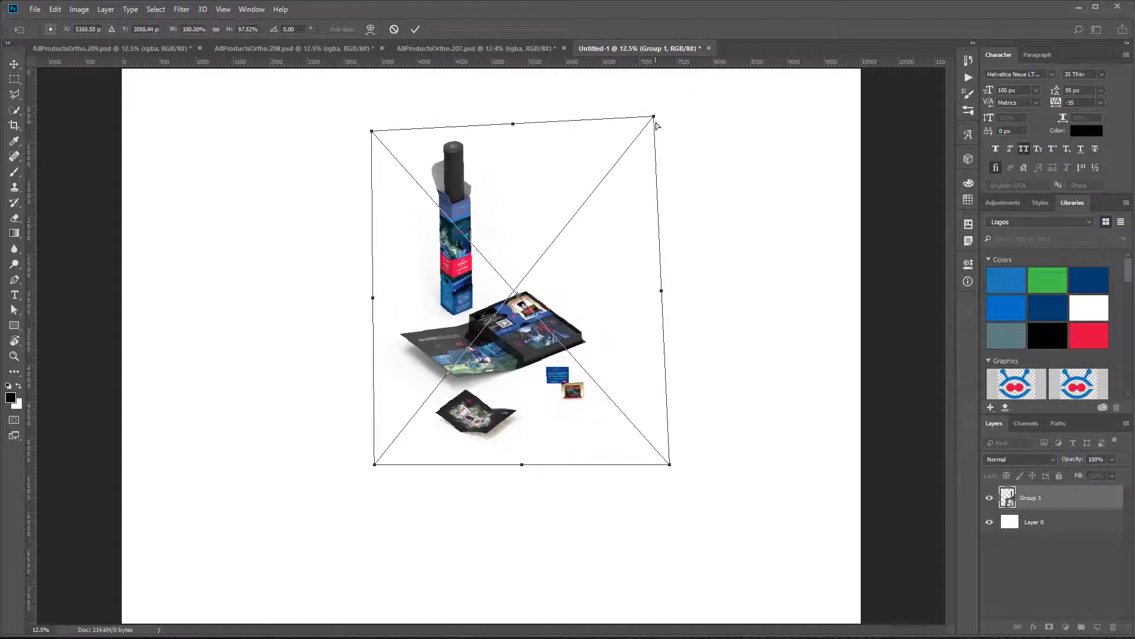
left_click_drag(670, 464, 659, 439)
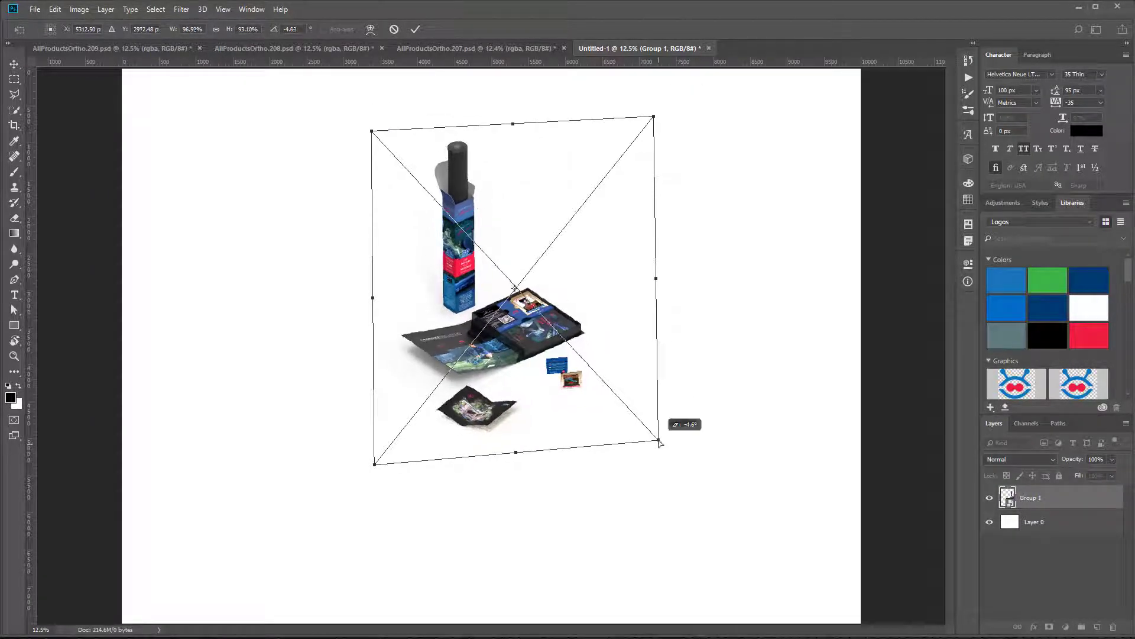
left_click_drag(376, 466, 377, 473)
key("Return")
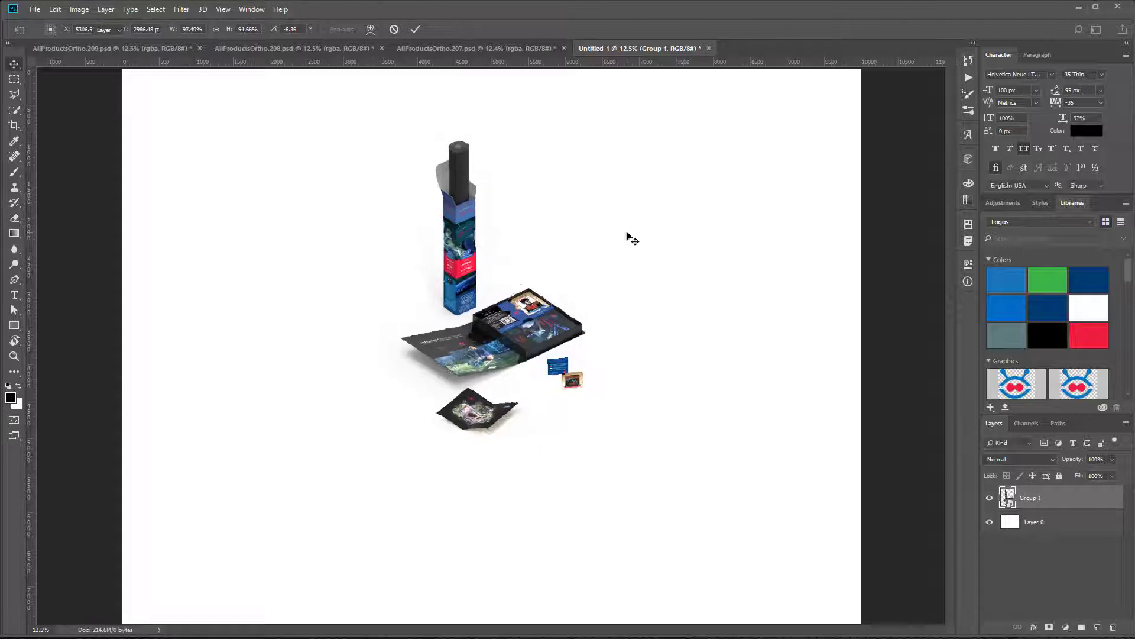
Fill Layer 0 with the off-white colour sampled beside the tall package.
scroll(600, 281, "up", 6)
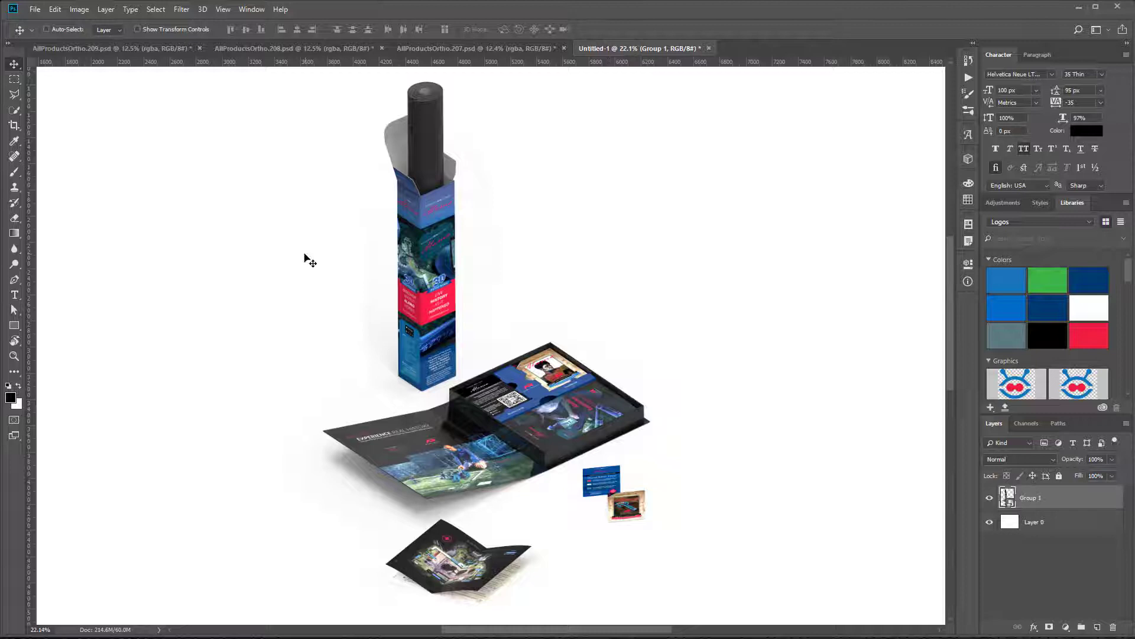
key("i")
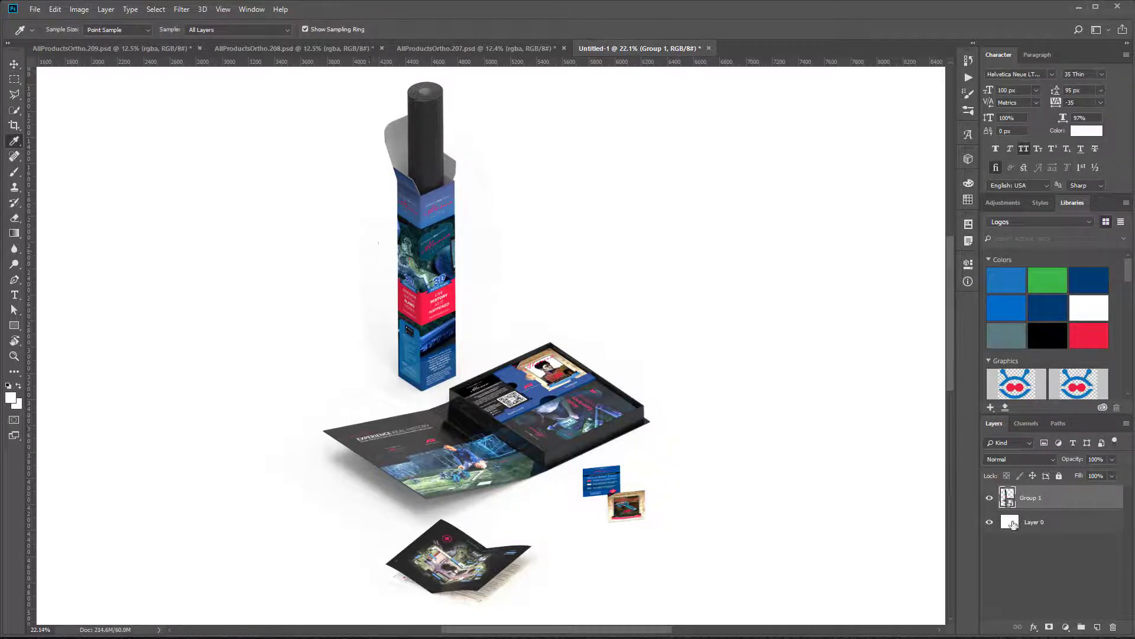
left_click(1012, 524)
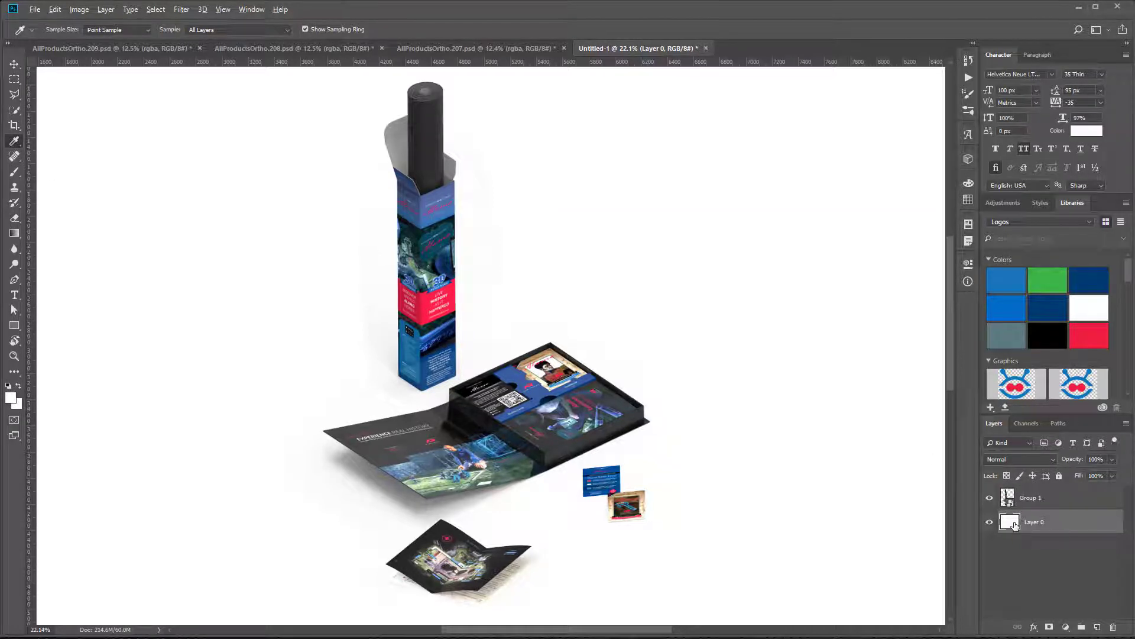
left_click(375, 337)
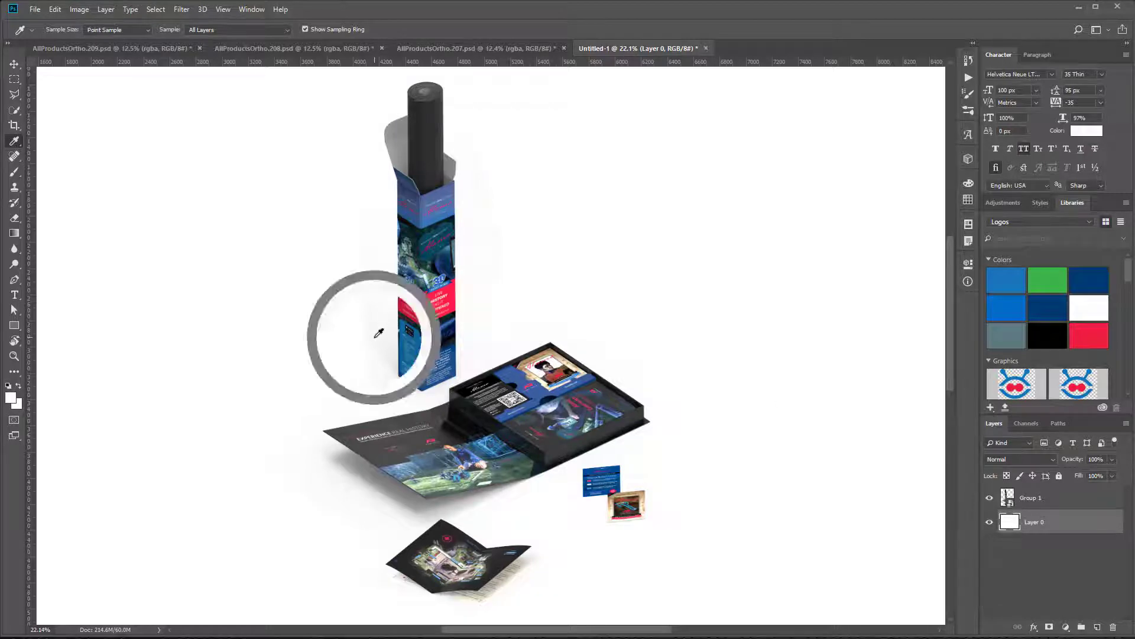
key("alt+BackSpace")
scroll(674, 274, "down", 2)
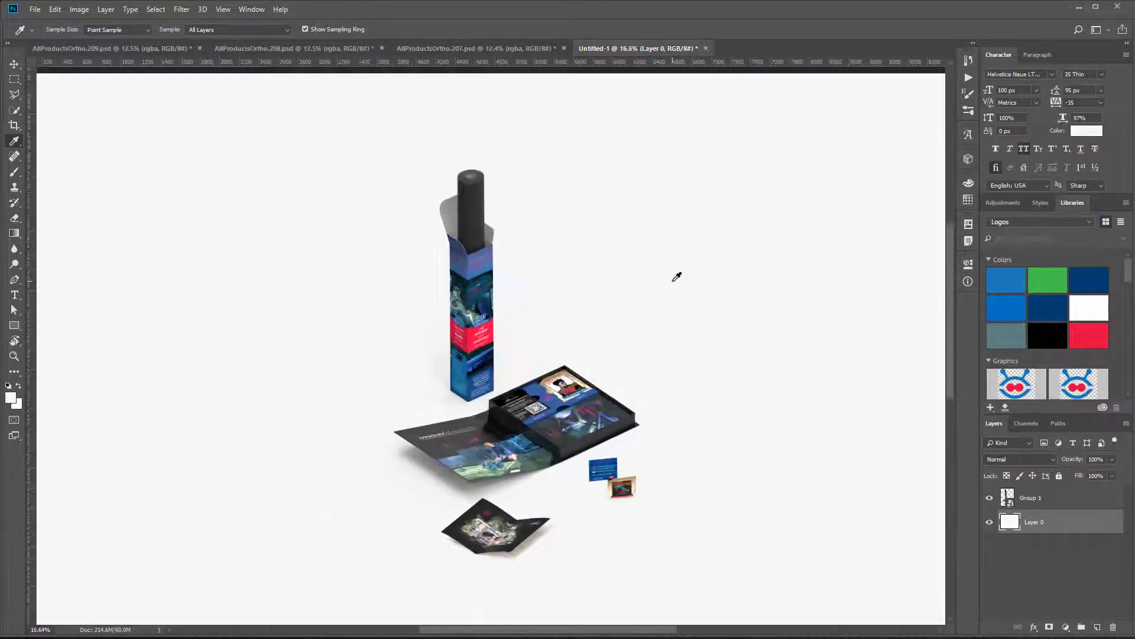
scroll(689, 469, "up", 2)
scroll(688, 471, "down", 1)
scroll(688, 470, "down", 1)
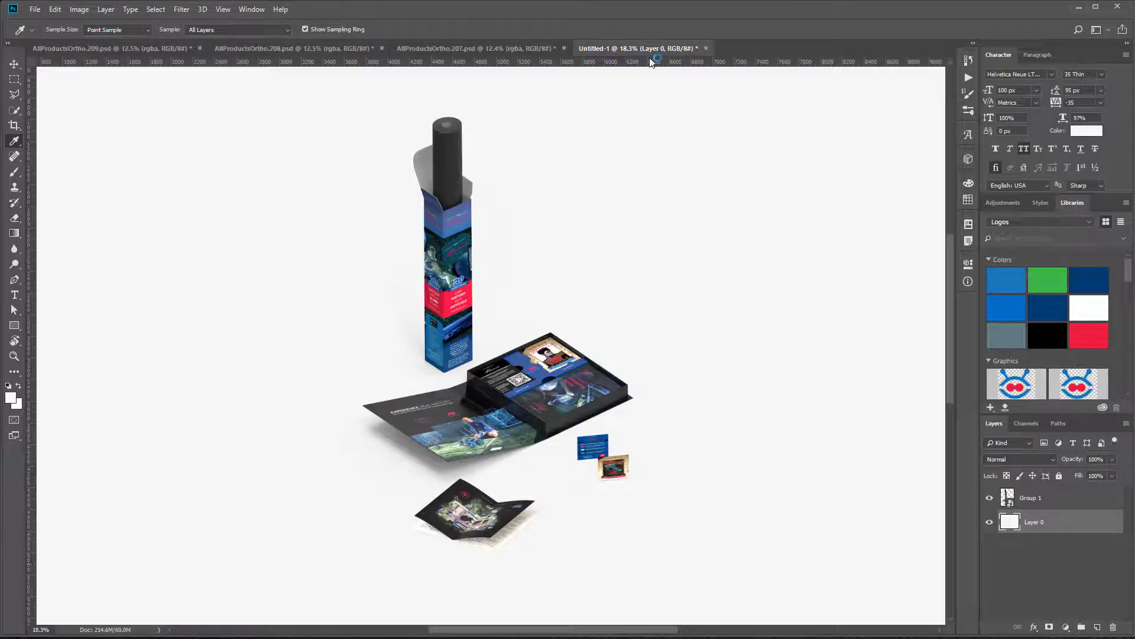
Open AllProductsOrtho.208.psd at the map board and show its clown layer.
left_click(85, 47)
left_click(272, 48)
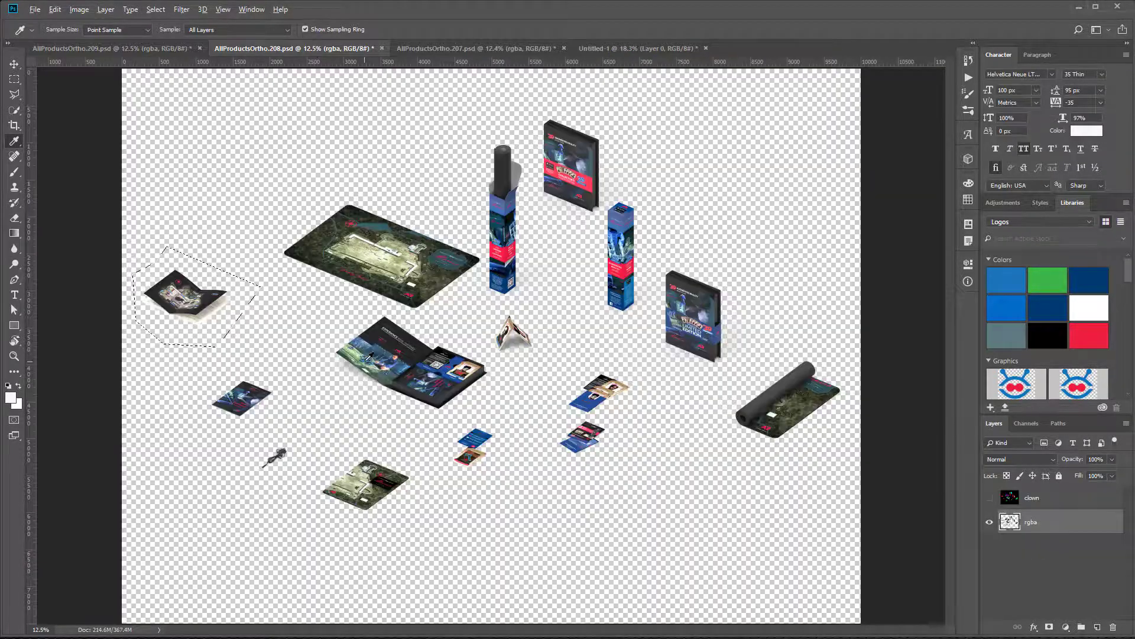
scroll(369, 356, "up", 4)
scroll(509, 355, "down", 4)
scroll(682, 282, "up", 2)
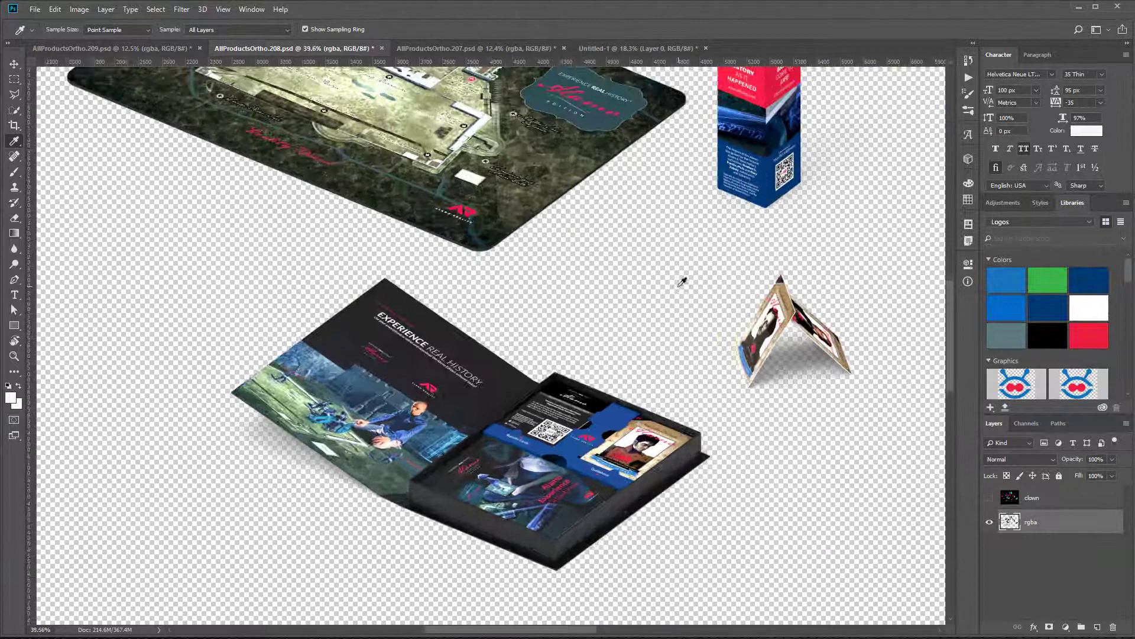
left_click_drag(590, 271, 729, 480)
scroll(459, 290, "up", 2)
left_click(989, 497)
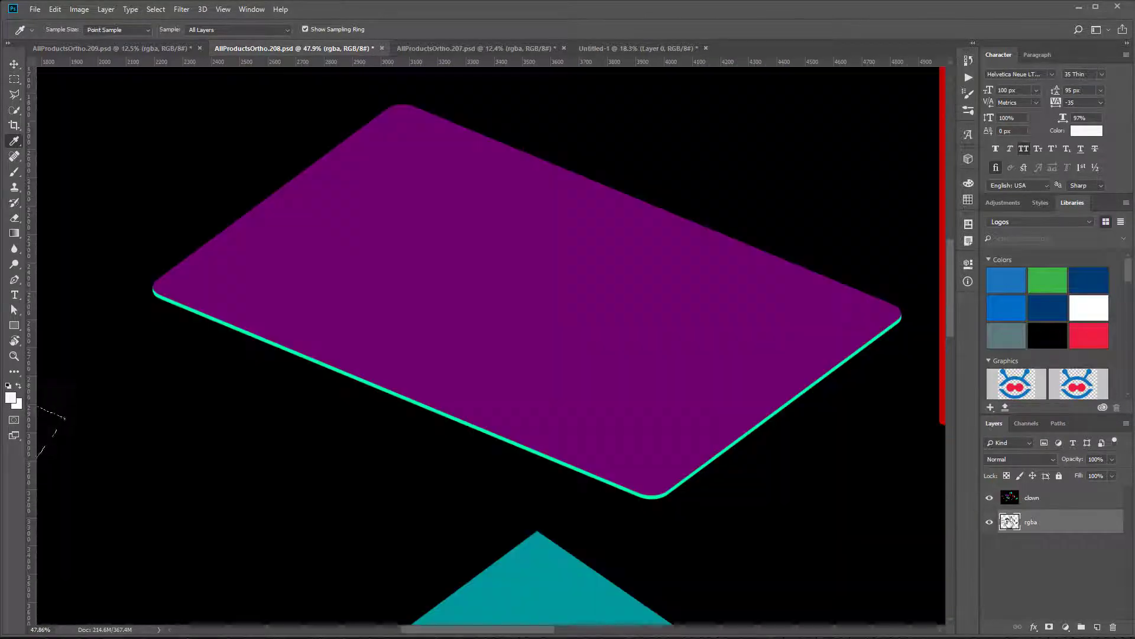
Set the Magic Wand to contiguous selection with a tolerance of 5 and make the clown layer active.
left_click(14, 110)
left_click(65, 122)
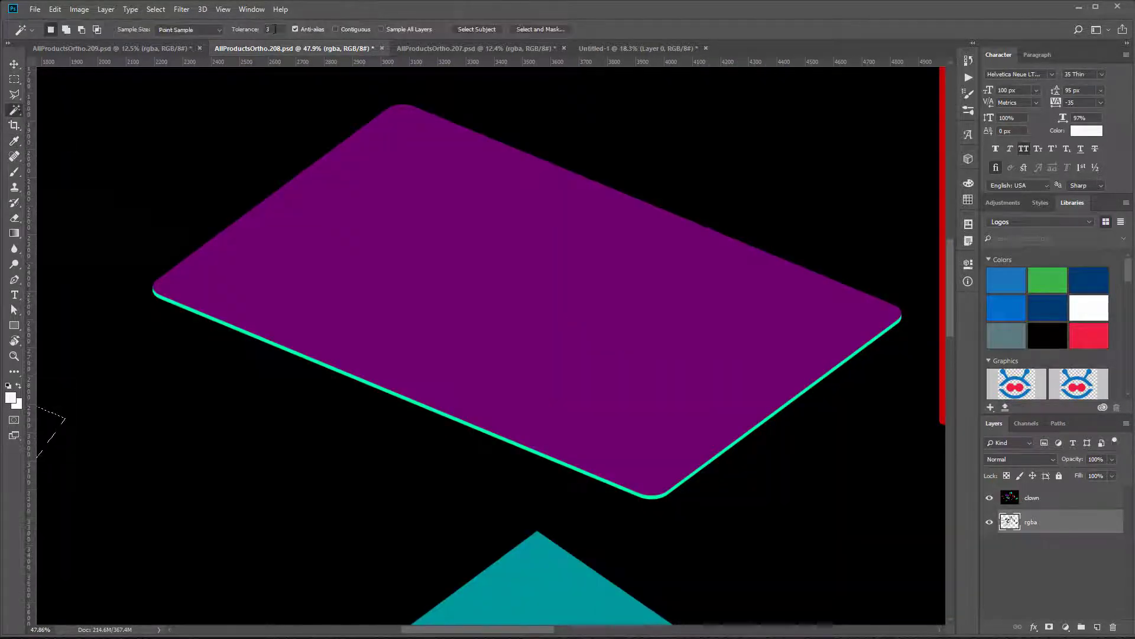
left_click(413, 282)
left_click(335, 29)
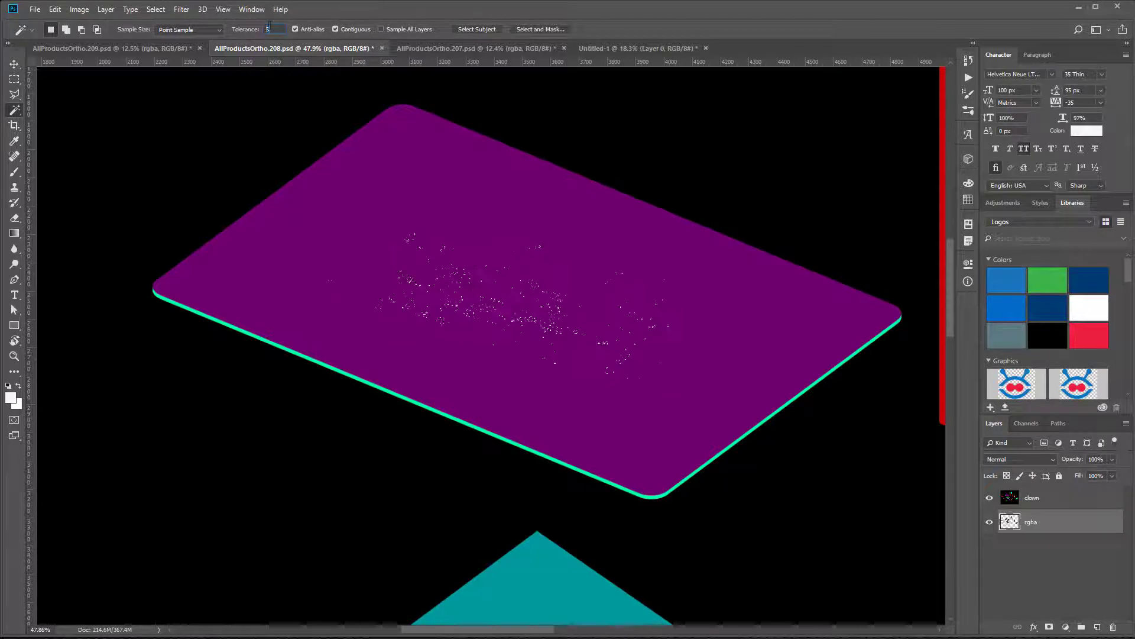
type("5")
left_click(455, 231)
left_click(1032, 498)
Select the map board's purple face together with its green edge on the clown layer.
left_click(565, 299)
scroll(664, 506, "up", 4)
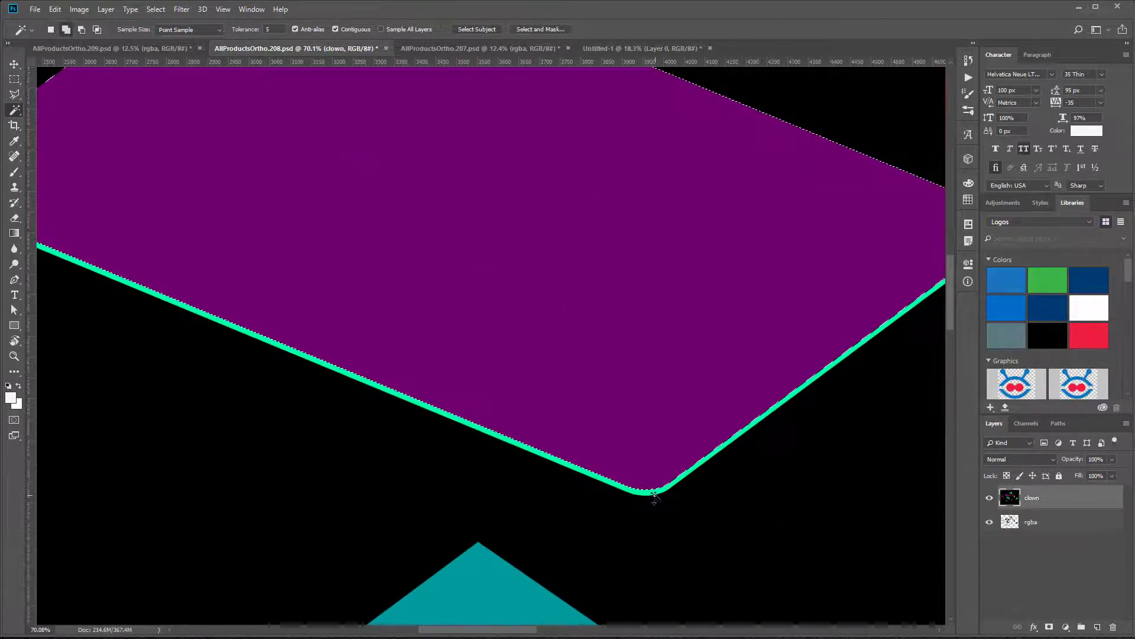
scroll(601, 471, "down", 3)
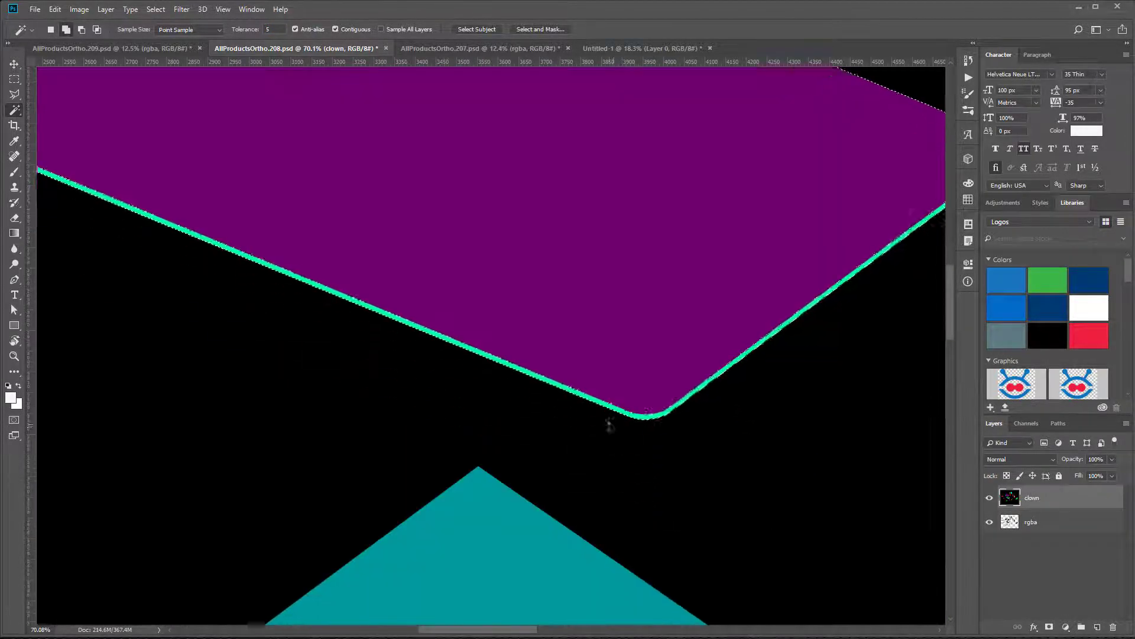
scroll(610, 424, "down", 4)
left_click_drag(718, 227, 660, 490)
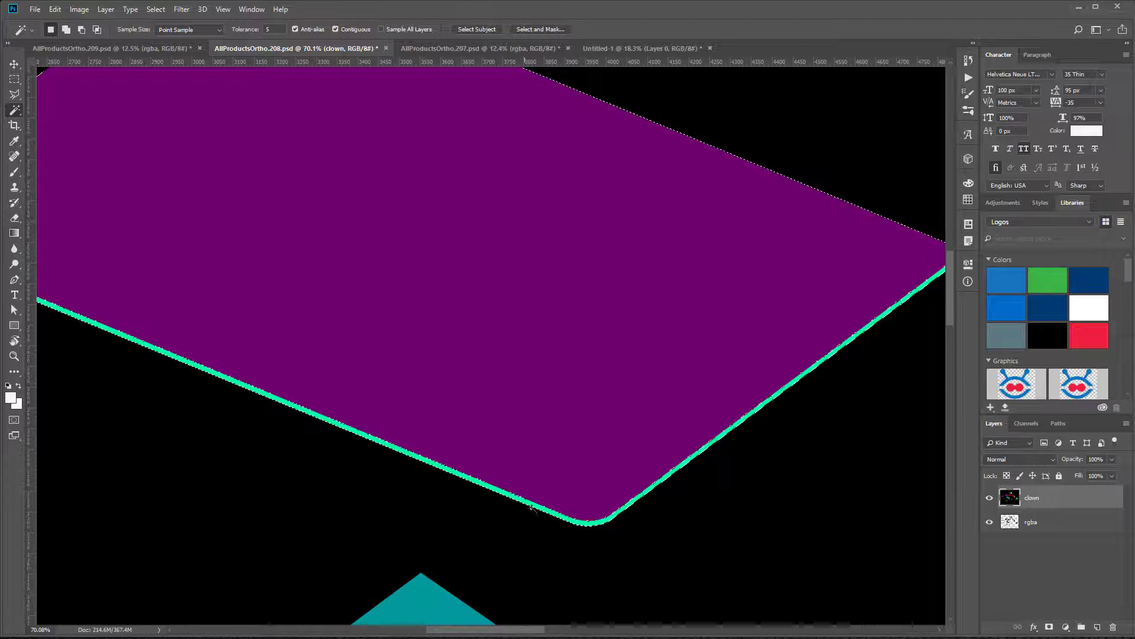
Reselect the map board's purple face and green edge with a tolerance of 32, then activate the rgba layer and hide the clown layer.
double_click(268, 30)
type("32")
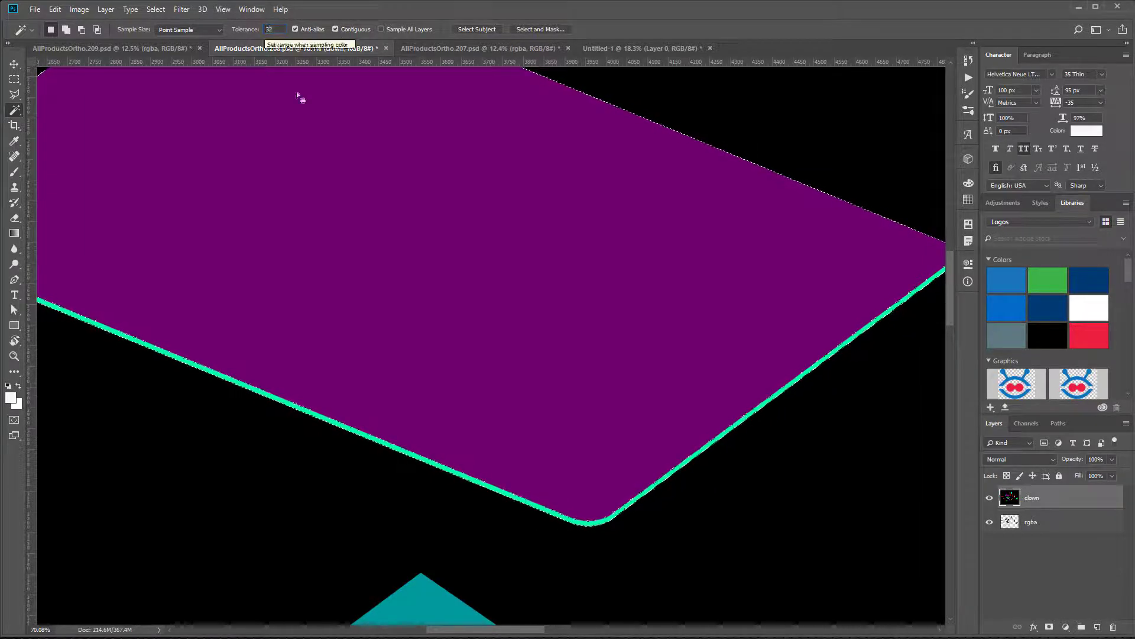
left_click(411, 308)
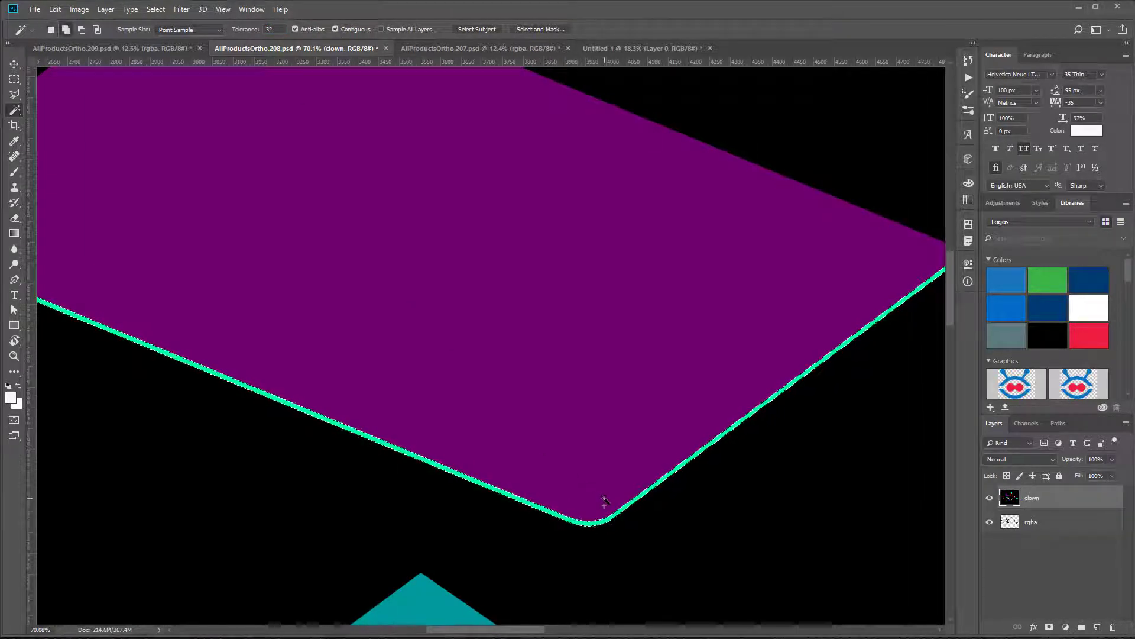
left_click(1035, 522)
left_click(989, 498)
Copy the selected map board into a new document of the clipboard's size.
left_click(55, 9)
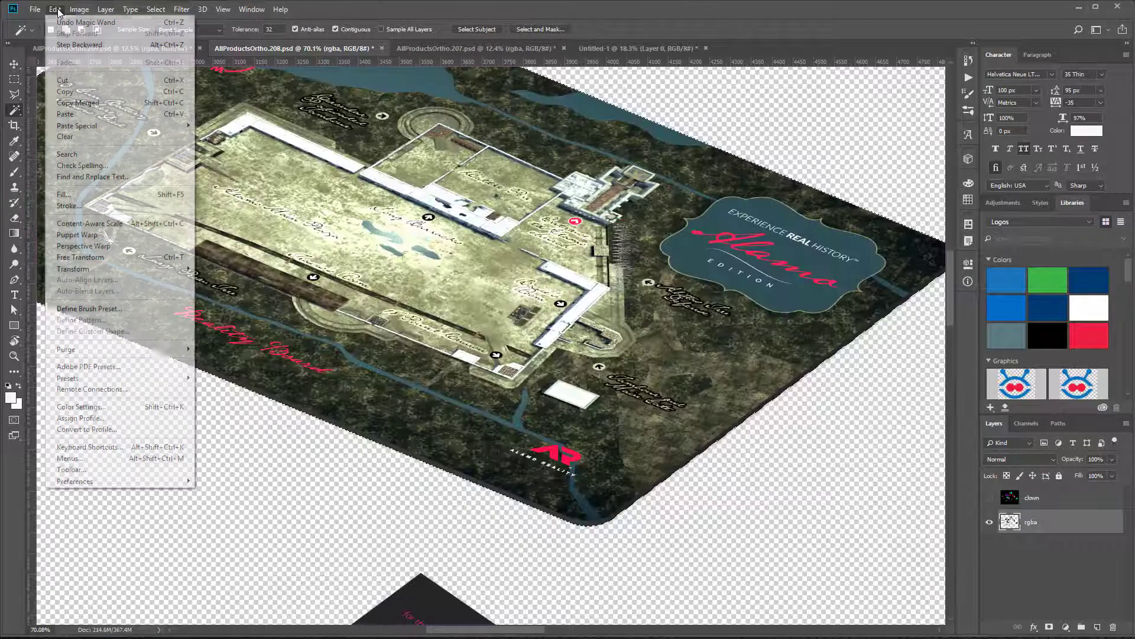
left_click(76, 92)
left_click(35, 9)
key("ctrl+n")
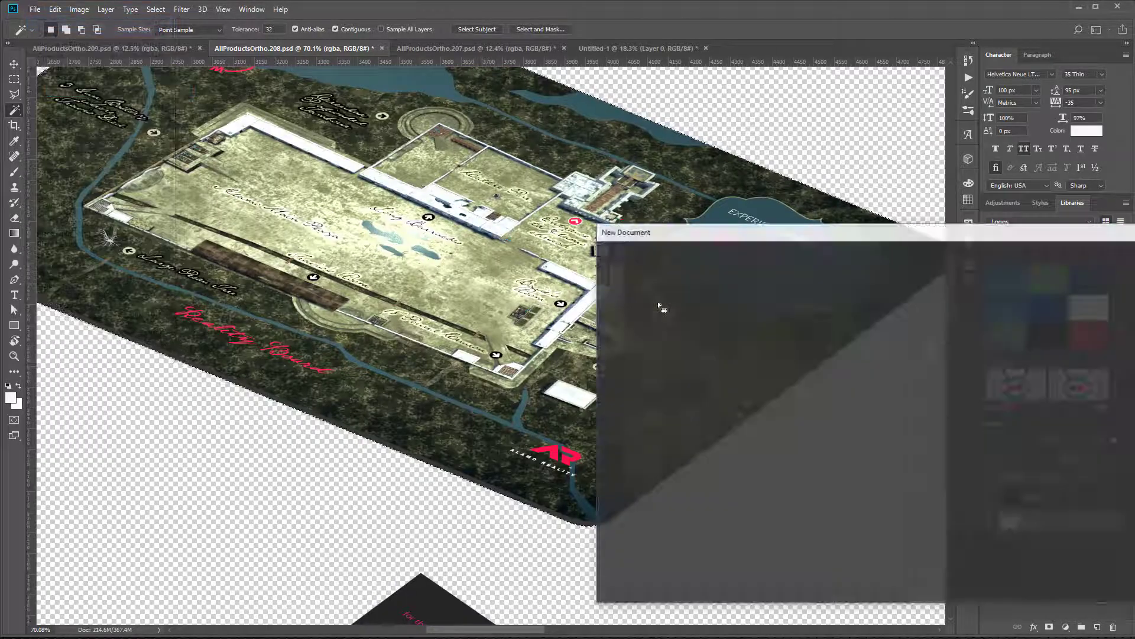
key("Return")
key("ctrl+v")
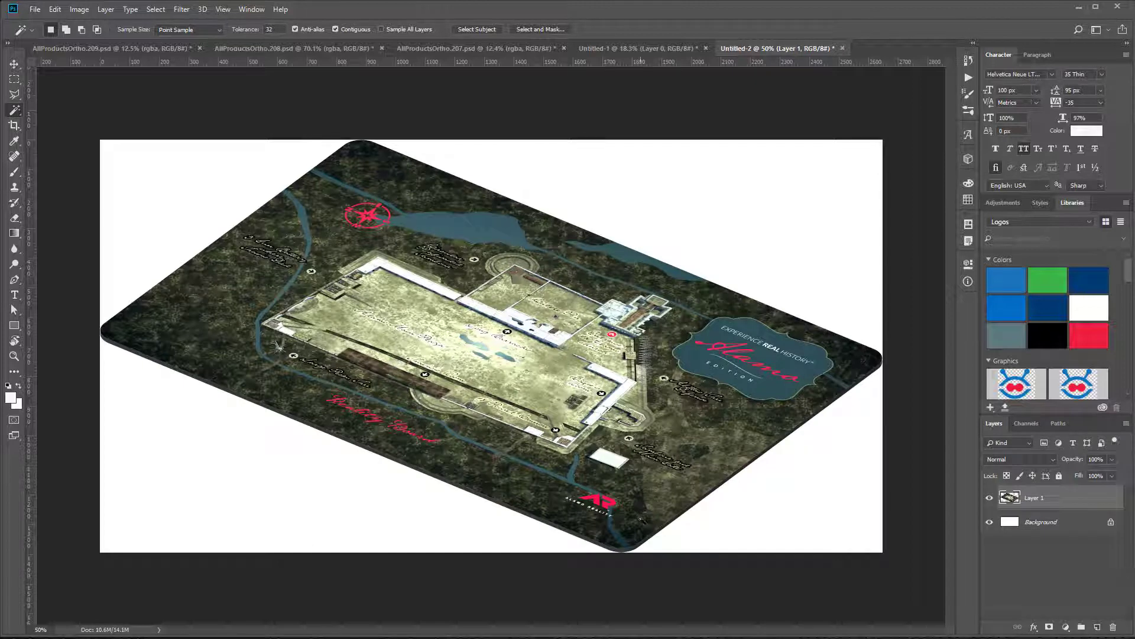
Start a Perspective Warp on Layer 1, fit one plane to the map board's four corners and enter warp mode.
left_click(79, 9)
mouse_move(55, 9)
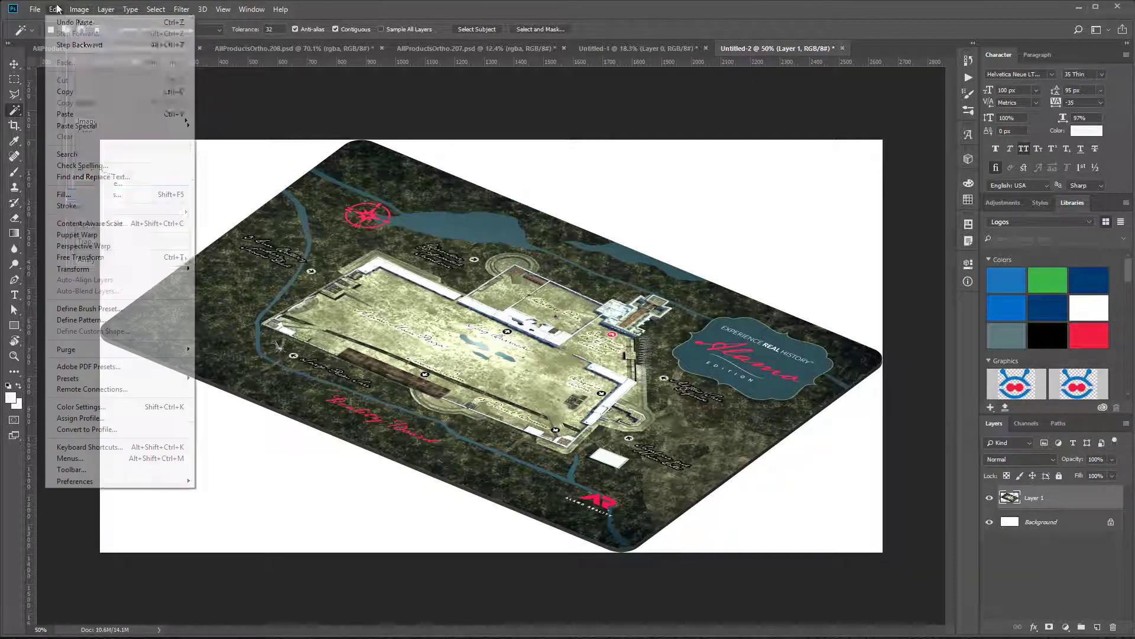
left_click(92, 236)
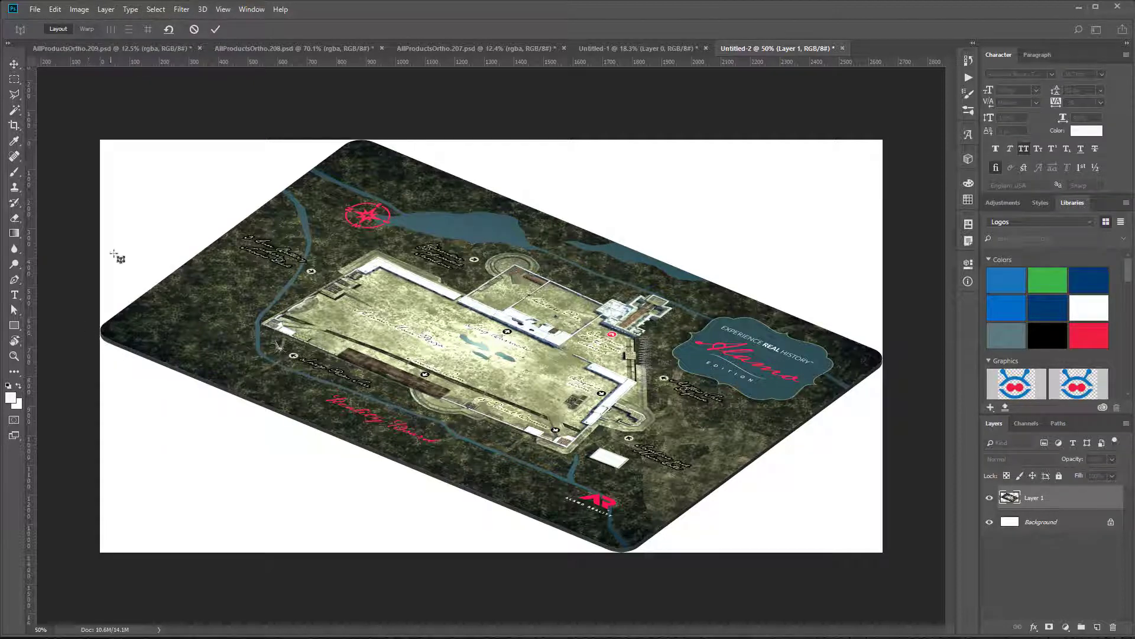
left_click_drag(94, 337, 878, 542)
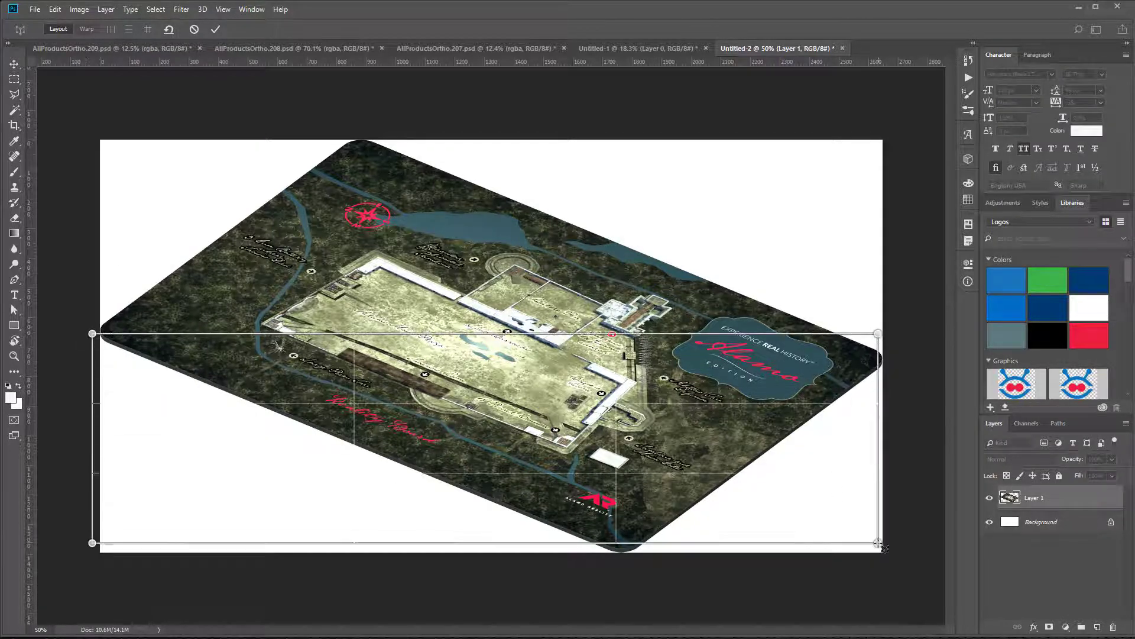
left_click_drag(93, 332, 353, 129)
left_click_drag(92, 542, 83, 336)
left_click_drag(353, 128, 360, 130)
left_click_drag(879, 543, 629, 563)
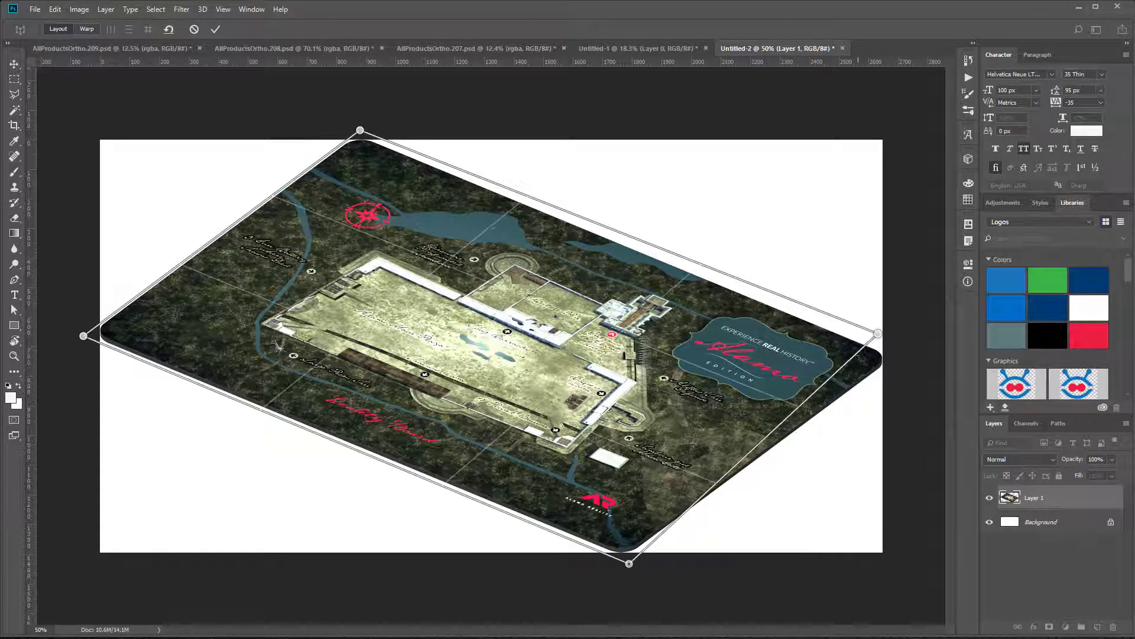
left_click_drag(877, 334, 897, 356)
left_click_drag(629, 563, 627, 562)
key("Return")
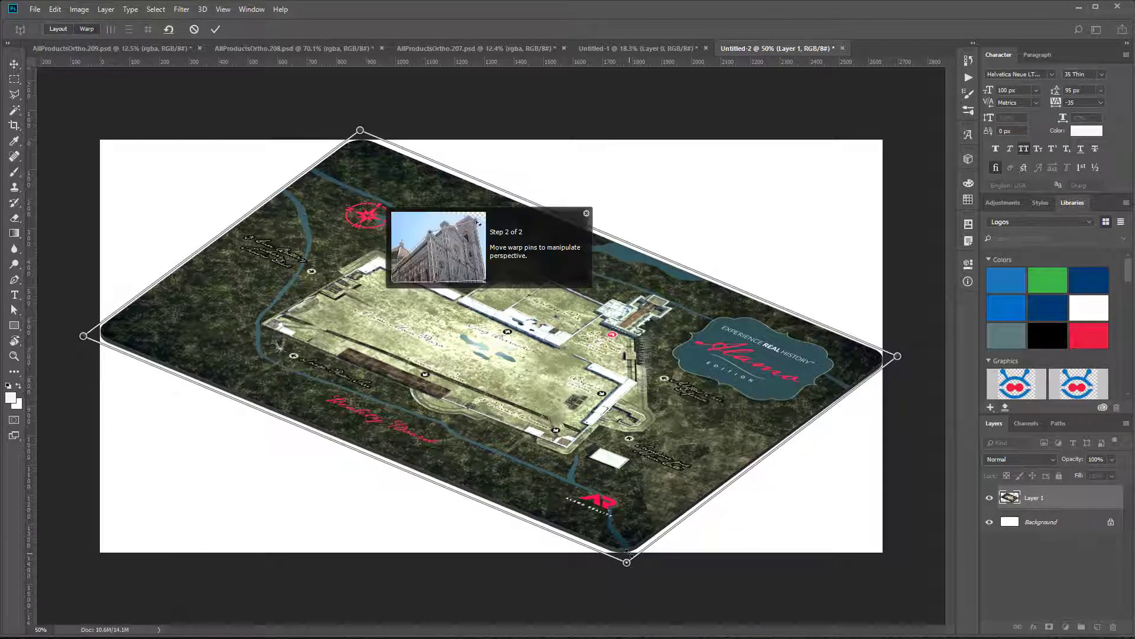
Move the four warp pins inward to lower the map board's far corners and taper its perspective, then apply the warp.
left_click_drag(897, 356, 871, 302)
left_click_drag(361, 129, 376, 148)
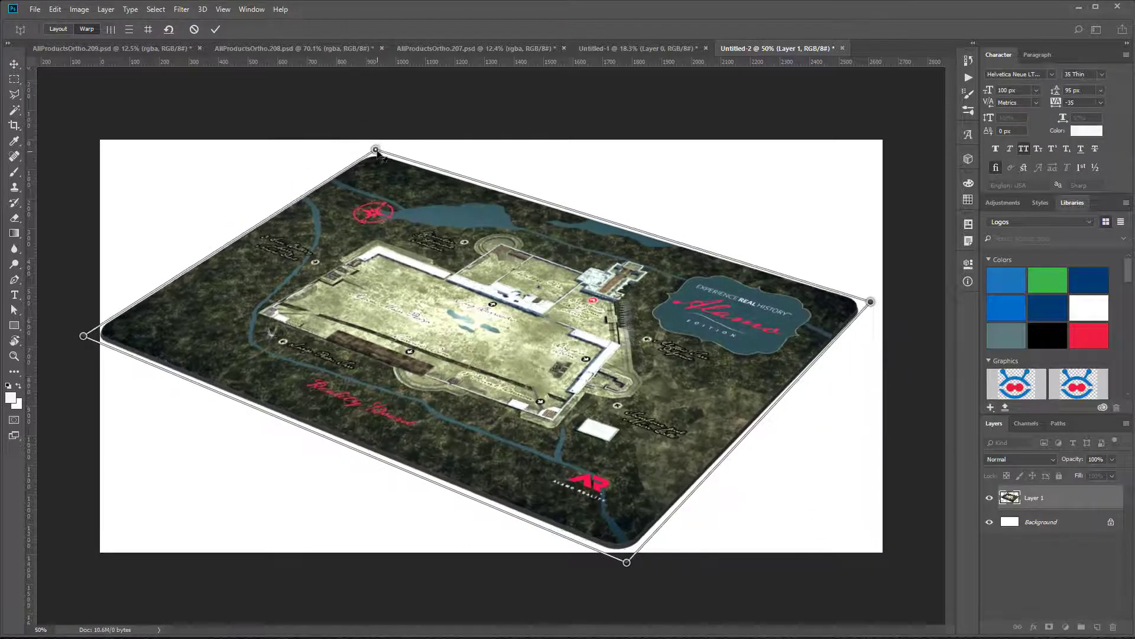
mouse_move(626, 562)
left_mouse_down()
mouse_move(624, 550)
mouse_move(615, 559)
left_mouse_up()
left_click_drag(83, 336, 96, 332)
left_click_drag(376, 148, 388, 167)
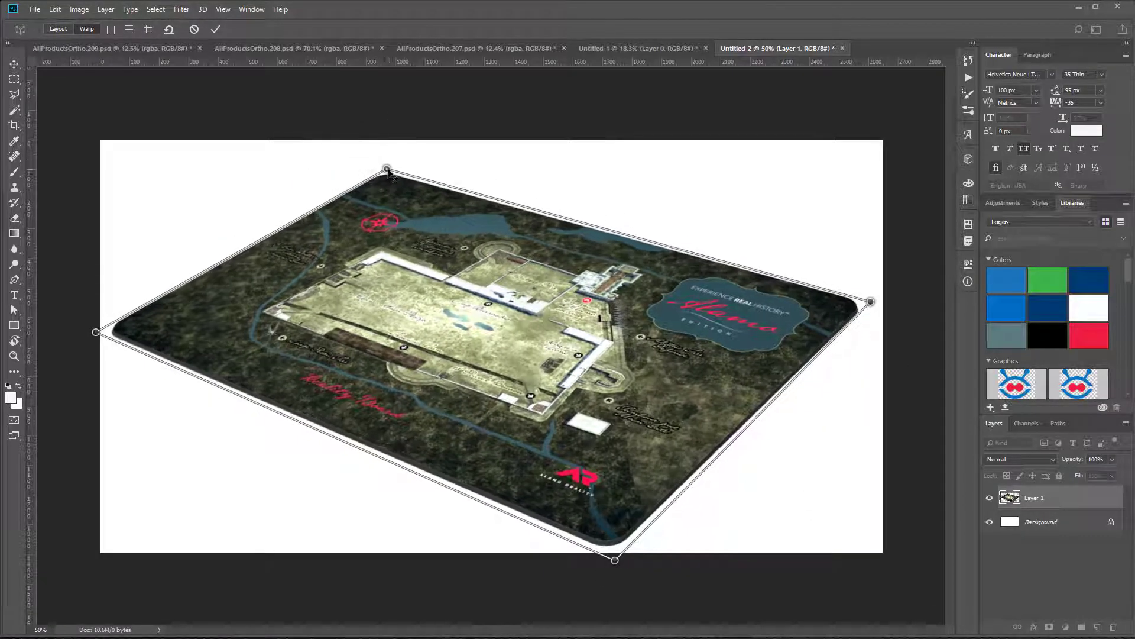
key("Return")
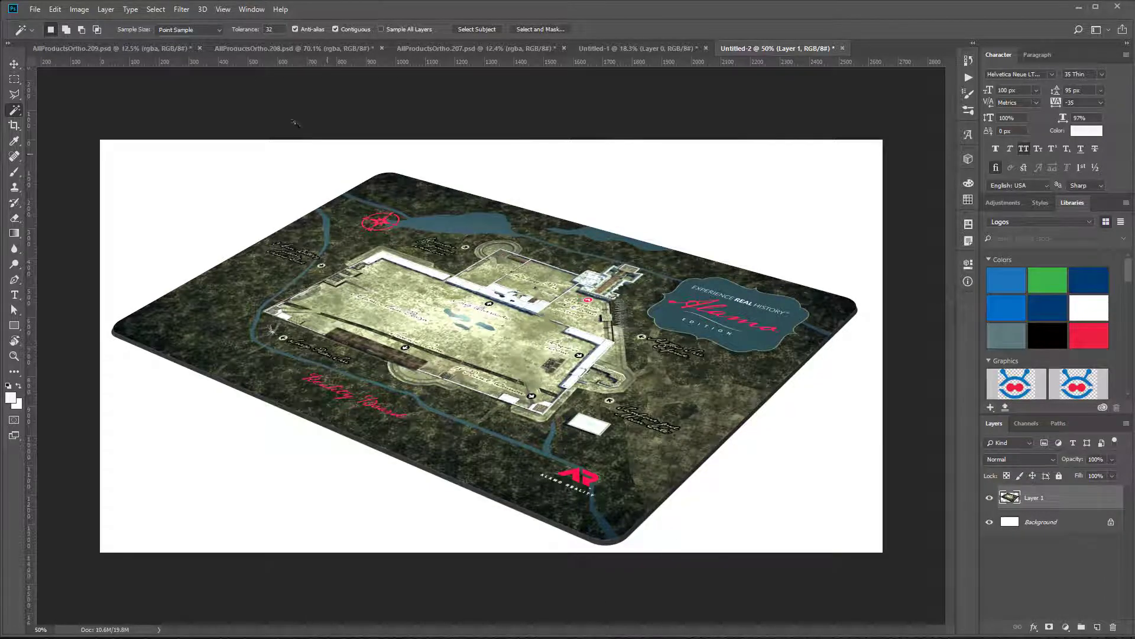
Compare the product views in AllProductsOrtho.209.psd, 208.psd and 207.psd, ending on the map board in 208.psd.
left_click(106, 48)
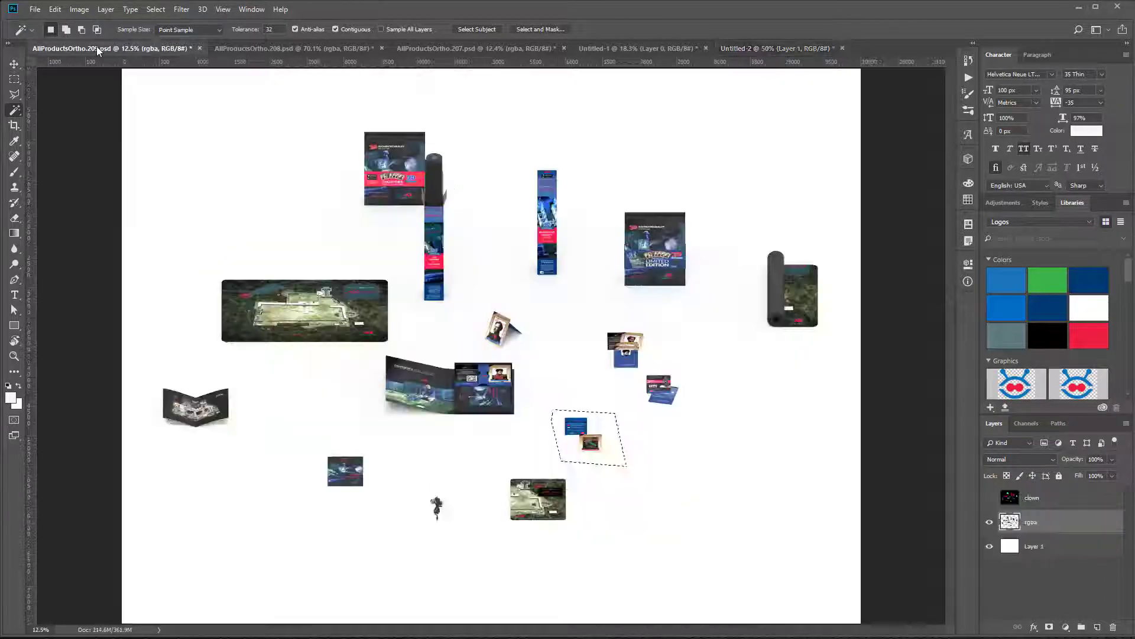
left_click(315, 48)
left_click(153, 48)
left_click(492, 47)
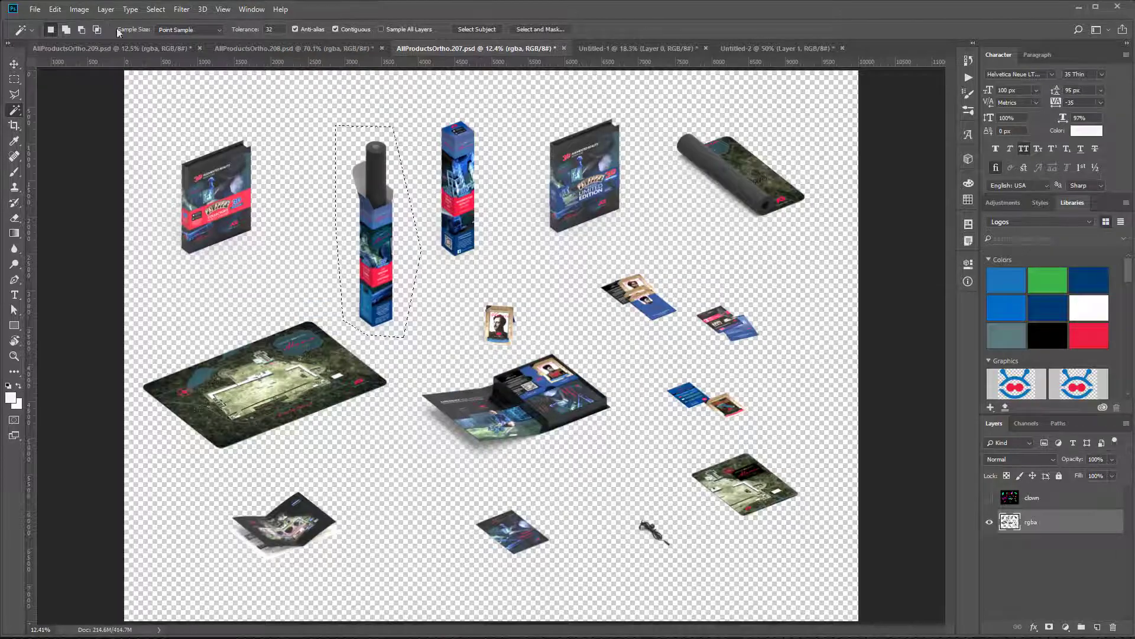
left_click(123, 47)
left_click(284, 48)
scroll(645, 416, "down", 7)
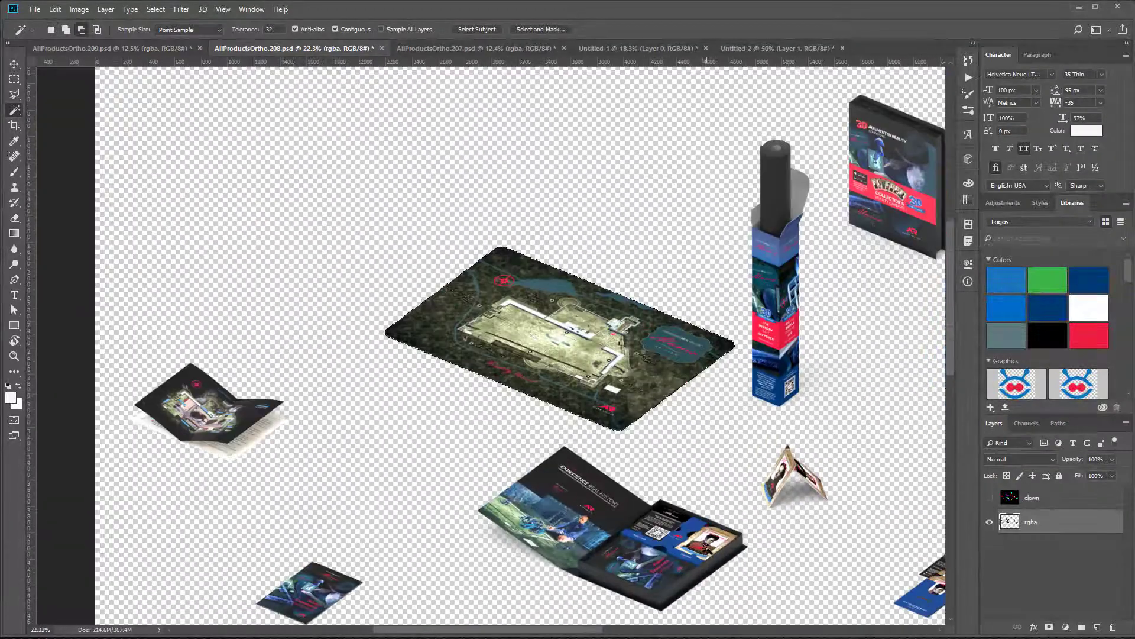
Outline the folded tent card and its shadow in AllProductsOrtho.208.psd with the Polygonal Lasso.
key("v")
key("l")
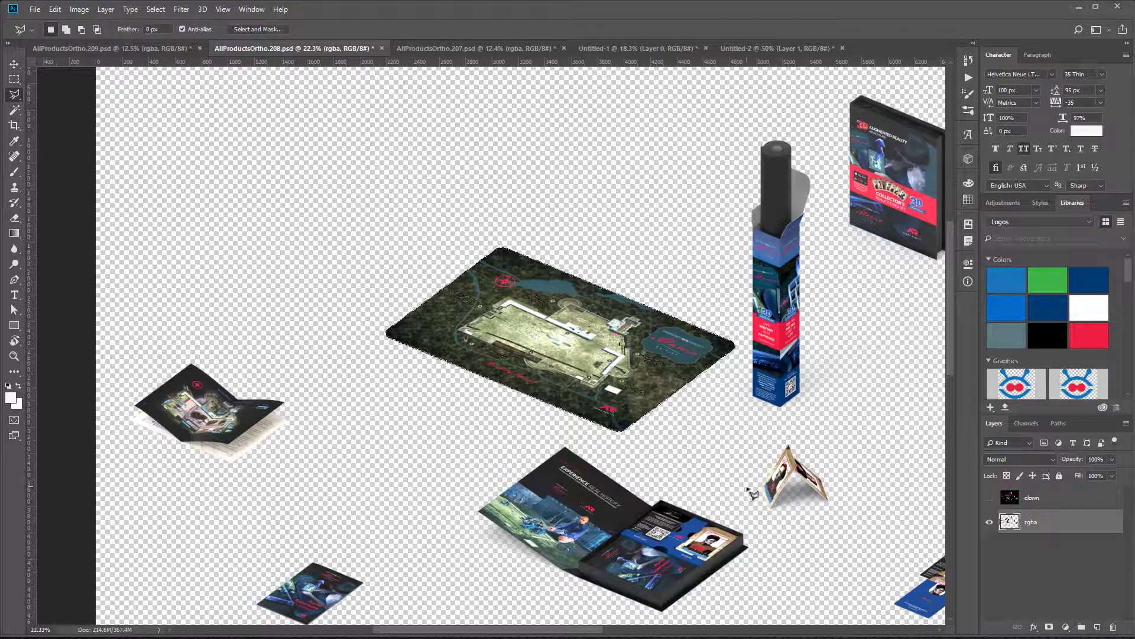
left_click(750, 490)
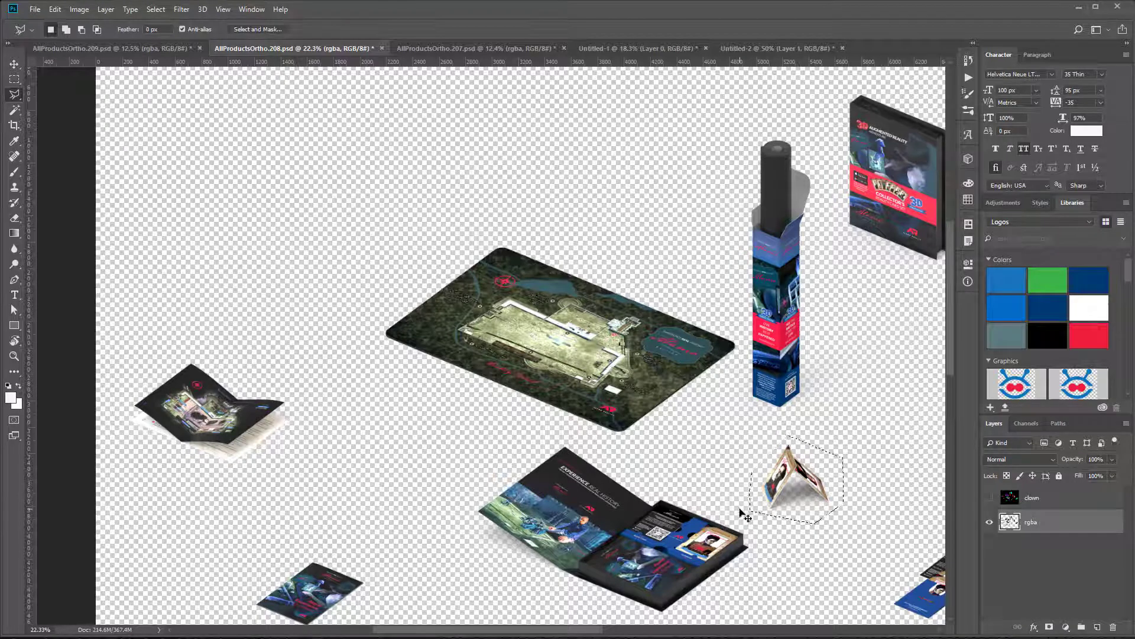
Copy the selected card into Untitled-2 and place it over the board near the Alamo Edition label.
key("ctrl+c")
left_click(772, 48)
key("ctrl+v")
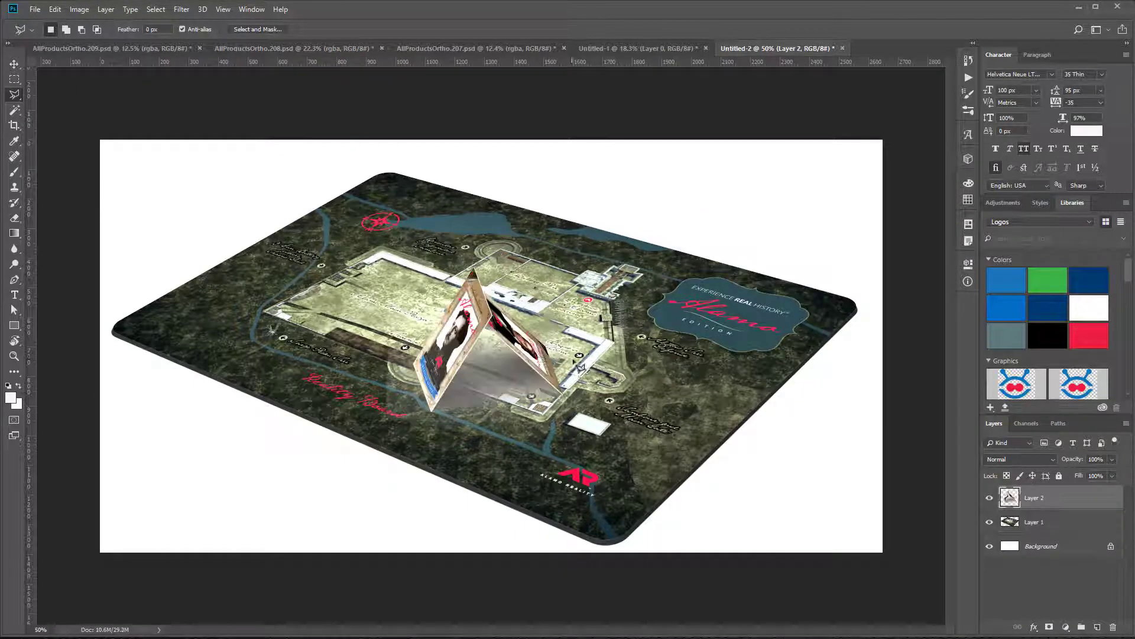
key("v")
left_click_drag(523, 345, 661, 318)
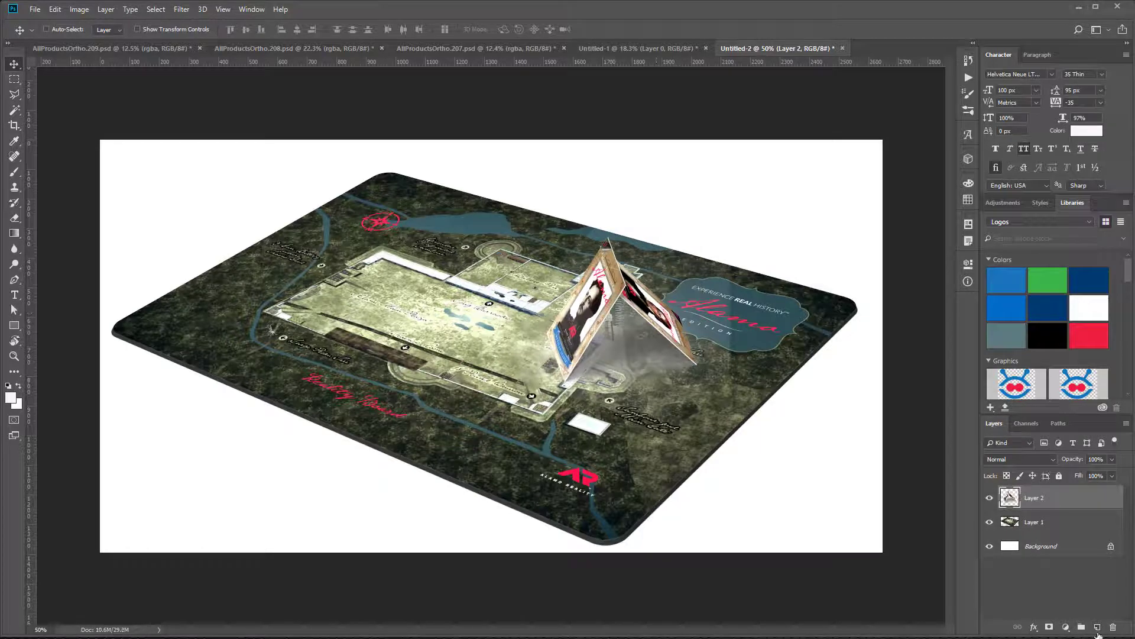
Convert Layer 2 with the card and shadow to a smart object and hide it.
right_click(1034, 496)
left_click(1065, 155)
double_click(1091, 499)
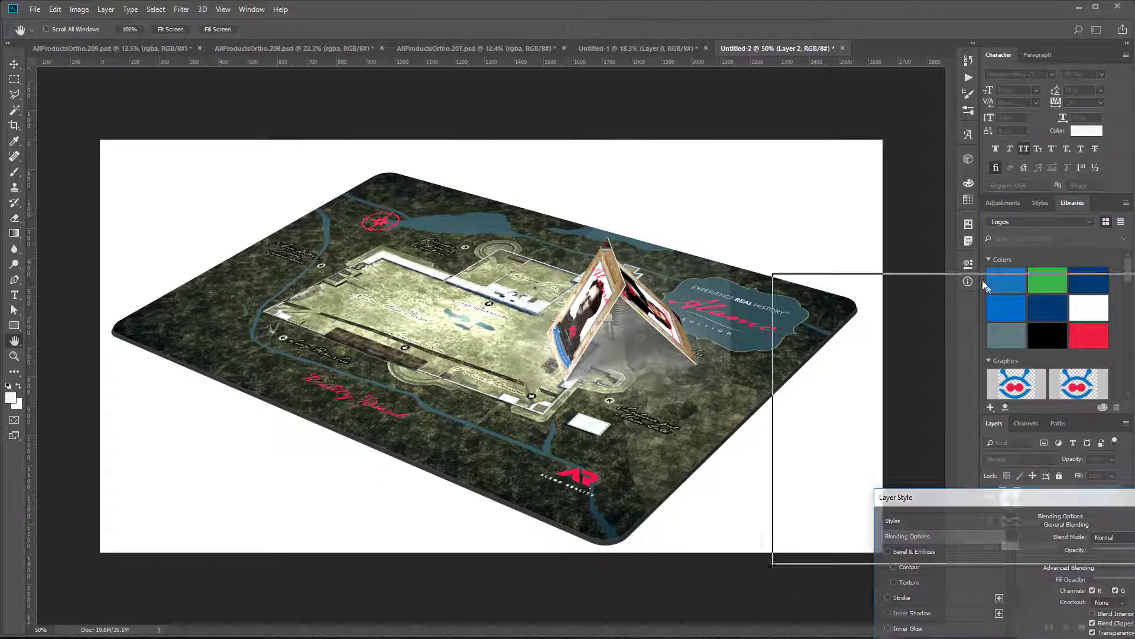
mouse_move(1056, 461)
left_mouse_down()
mouse_move(1028, 467)
mouse_move(1065, 467)
left_mouse_up()
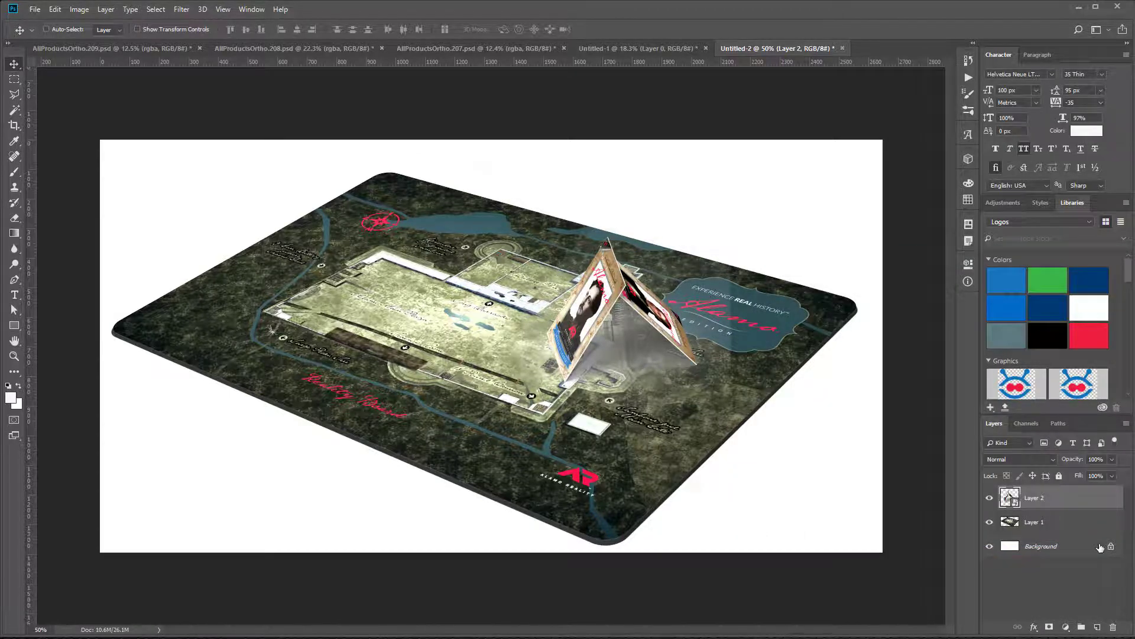
left_click(990, 499)
In AllProductsOrtho.208.psd, select the tent card's faces without shadow using the Magic Wand on the clown layer, and make rgba active with clown hidden.
left_click(136, 48)
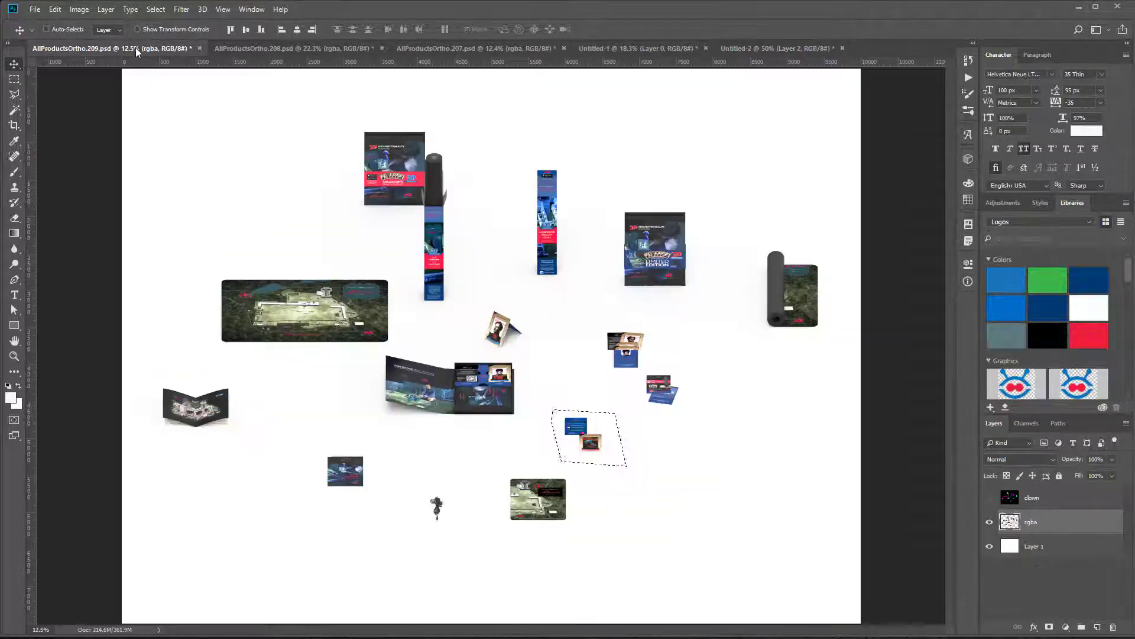
left_click(439, 50)
left_click(349, 49)
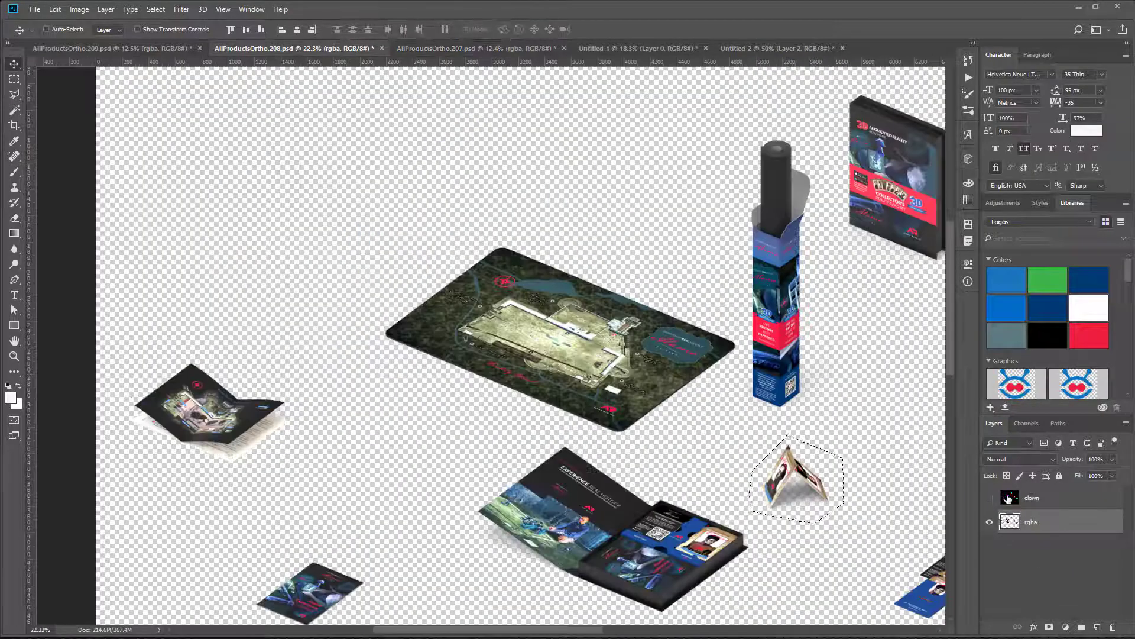
left_click(1009, 498)
left_click(990, 498)
key("ctrl+d")
left_click(14, 110)
left_click(53, 122)
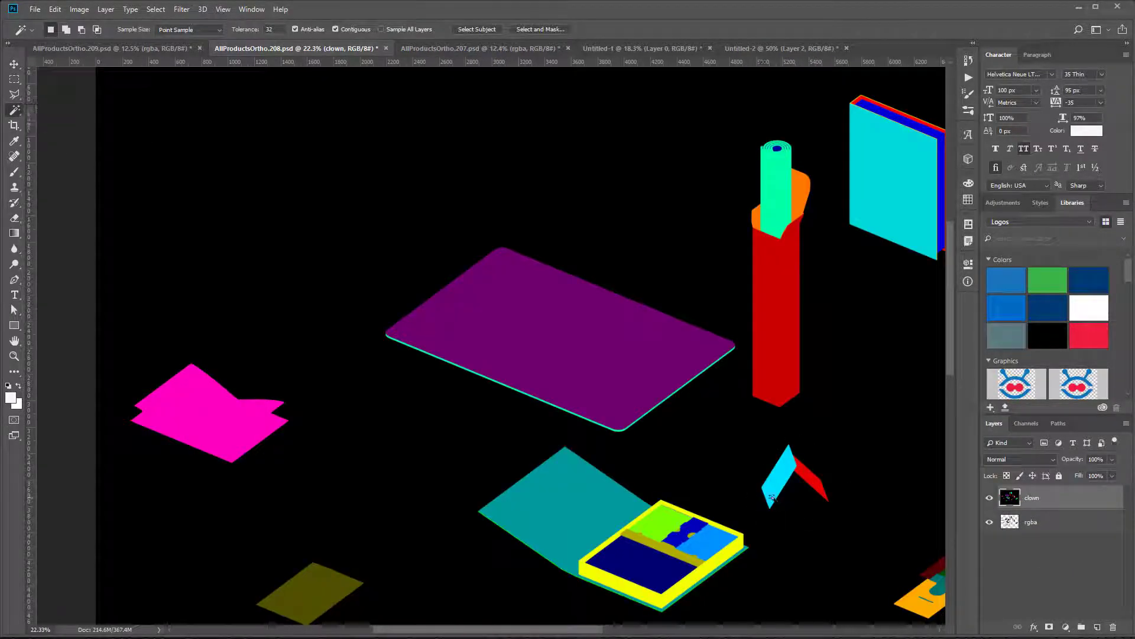
left_click(1041, 521)
left_click(990, 497)
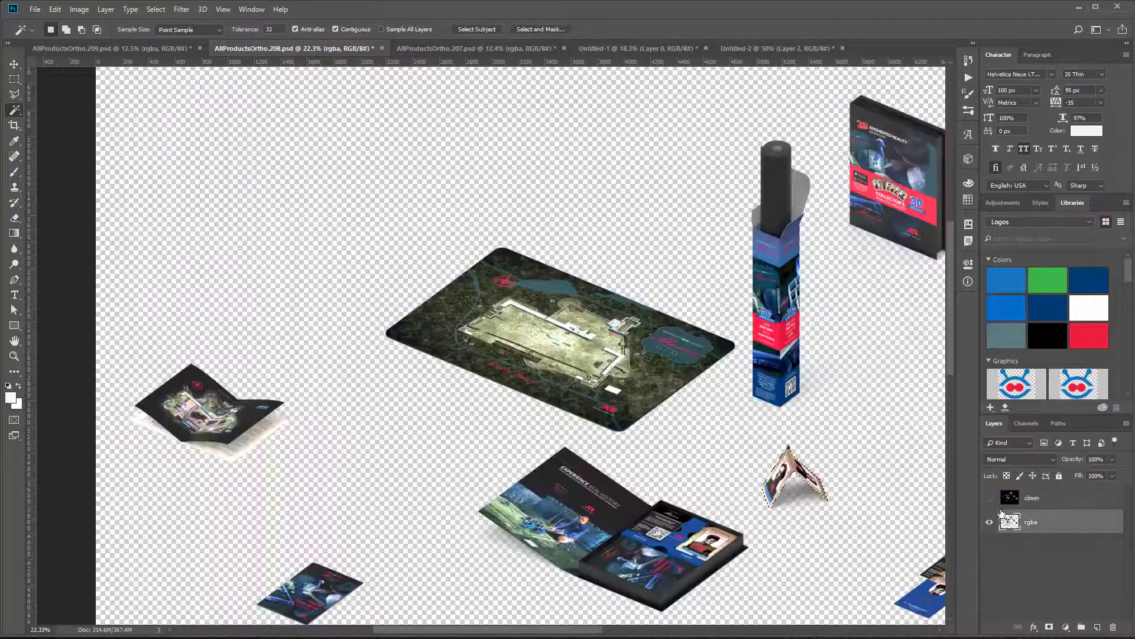
Paste a copy of the card without its shadow into Untitled-2 and show Layer 2 again.
left_click(756, 49)
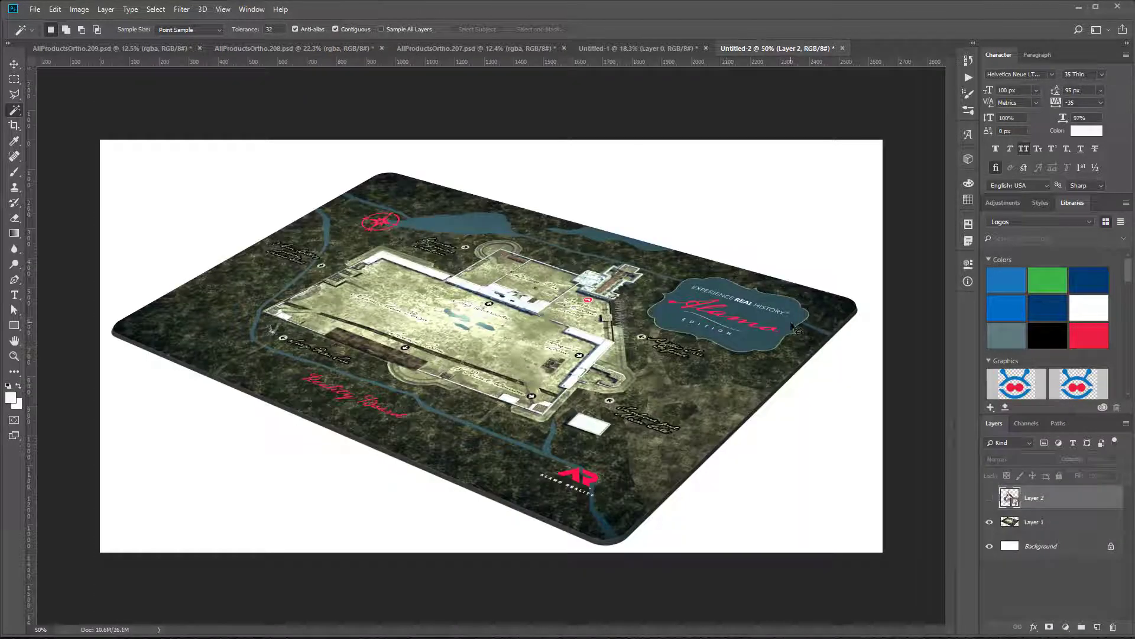
key("ctrl+v")
left_click(989, 523)
key("v")
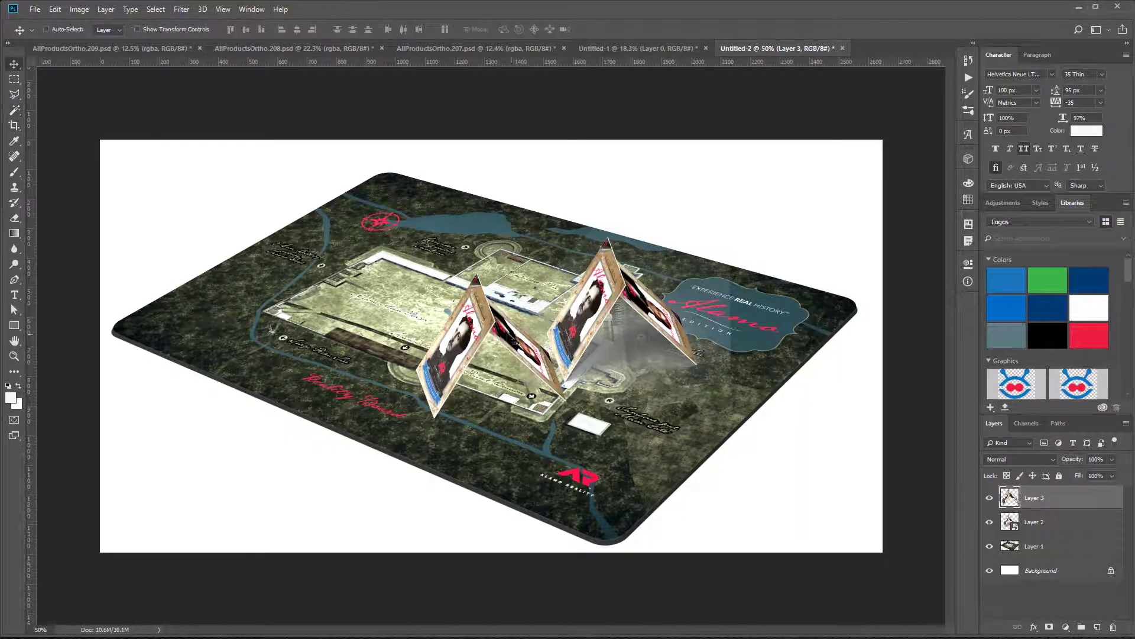
Move Layer 3's shadowless card over the card on Layer 2 and nudge it left until both line up.
left_click_drag(502, 334, 630, 297)
scroll(606, 230, "up", 3)
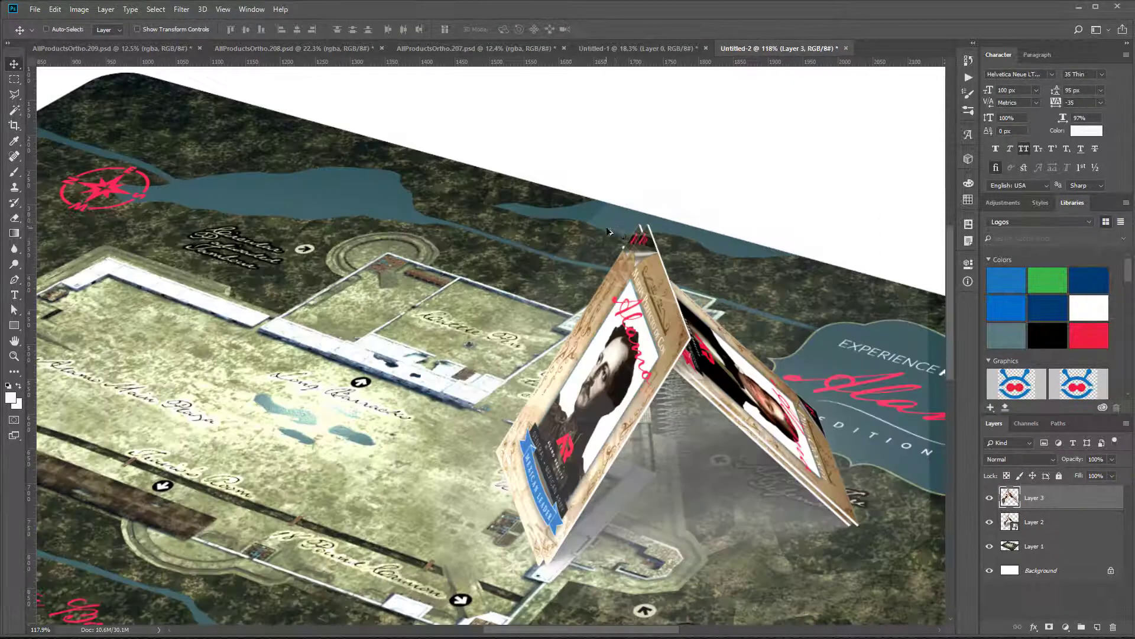
key("Left")
key("Left")
key("Left")
key("Left")
key("Left")
key("Left")
key("Left")
key("Left")
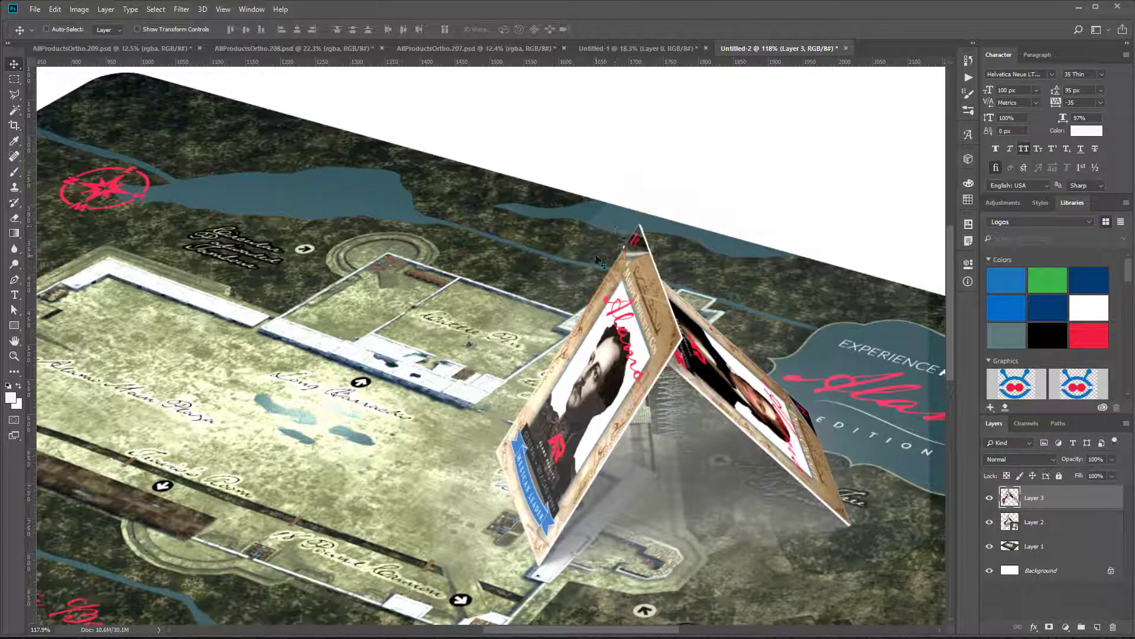
In Layer 2's blending options, lower This Layer's white limit to 206 and set the blend mode to Multiply.
scroll(627, 333, "down", 5)
double_click(1071, 523)
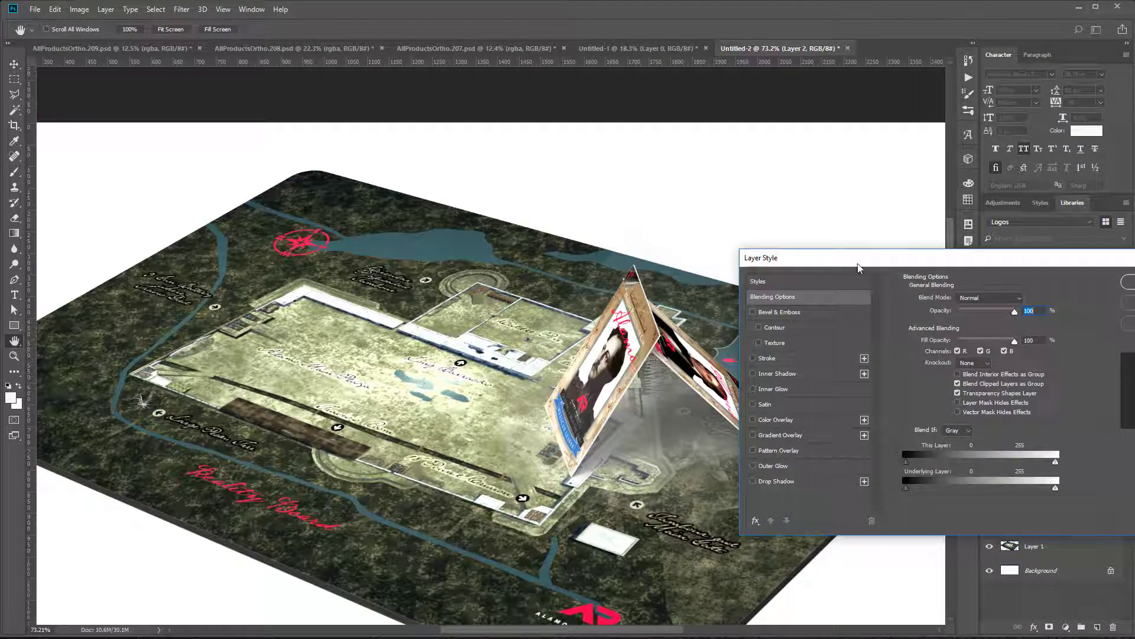
left_click_drag(859, 265, 710, 46)
left_click_drag(906, 243, 878, 244)
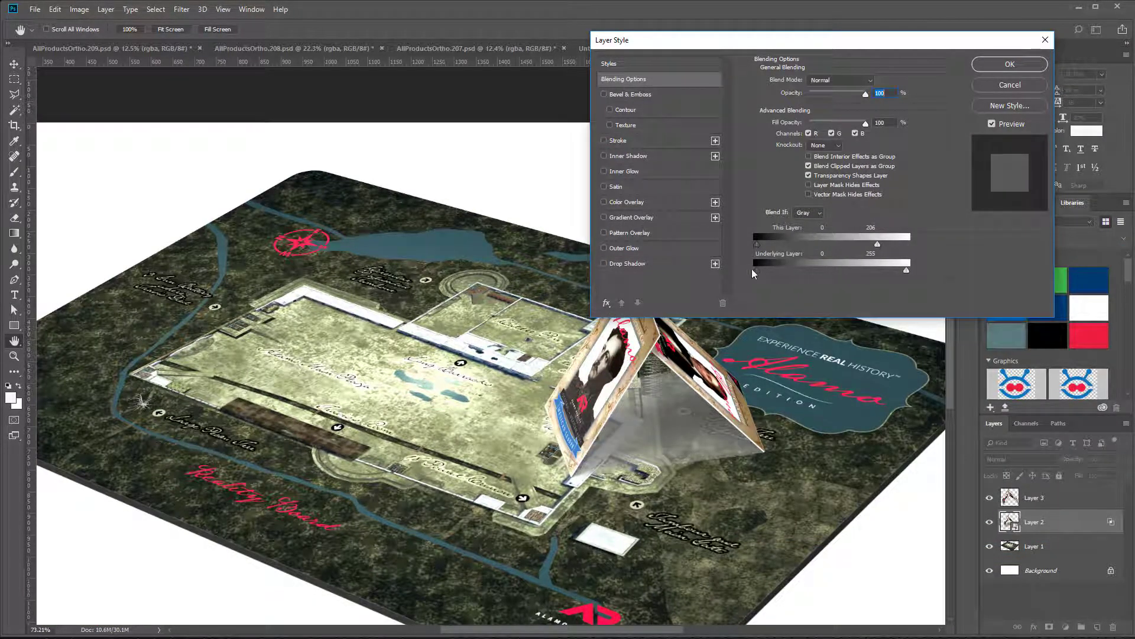
left_click(819, 79)
left_click(835, 121)
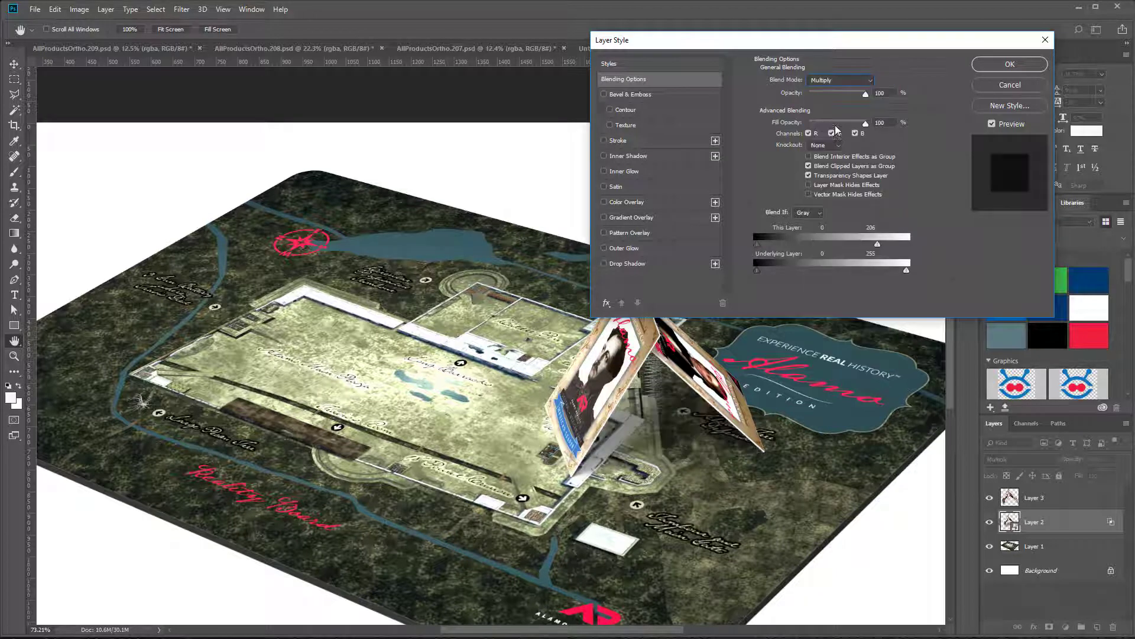
left_click(1009, 64)
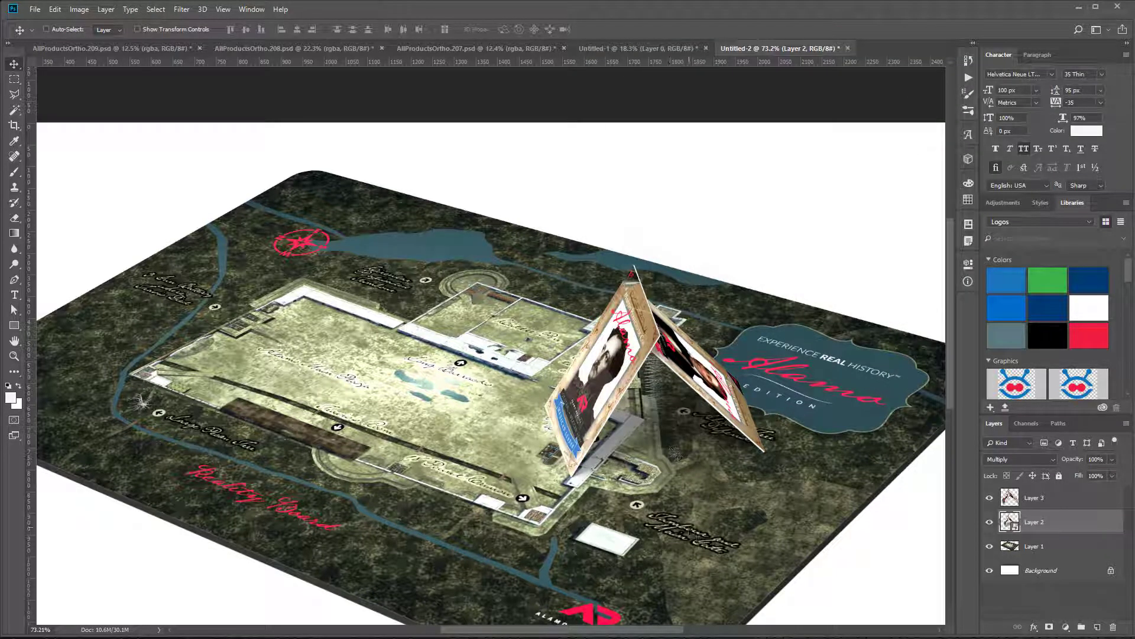
Group Layer 3 and Layer 2 together.
left_click(1032, 497, "shift")
key("ctrl+g")
key("ctrl+minus")
key("ctrl+minus")
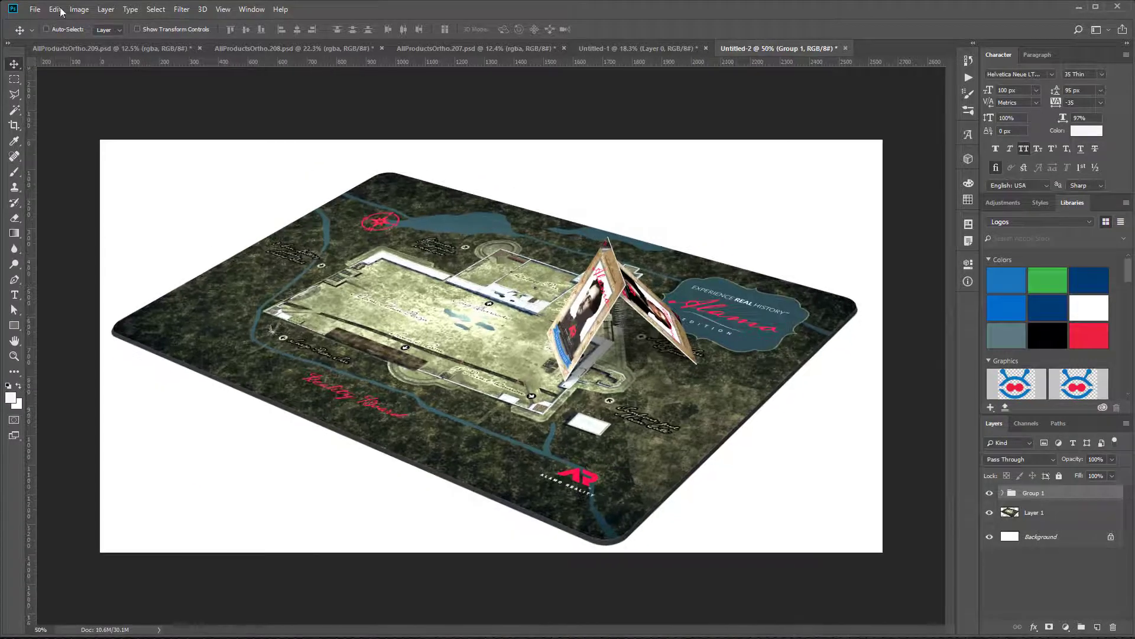
left_click(55, 9)
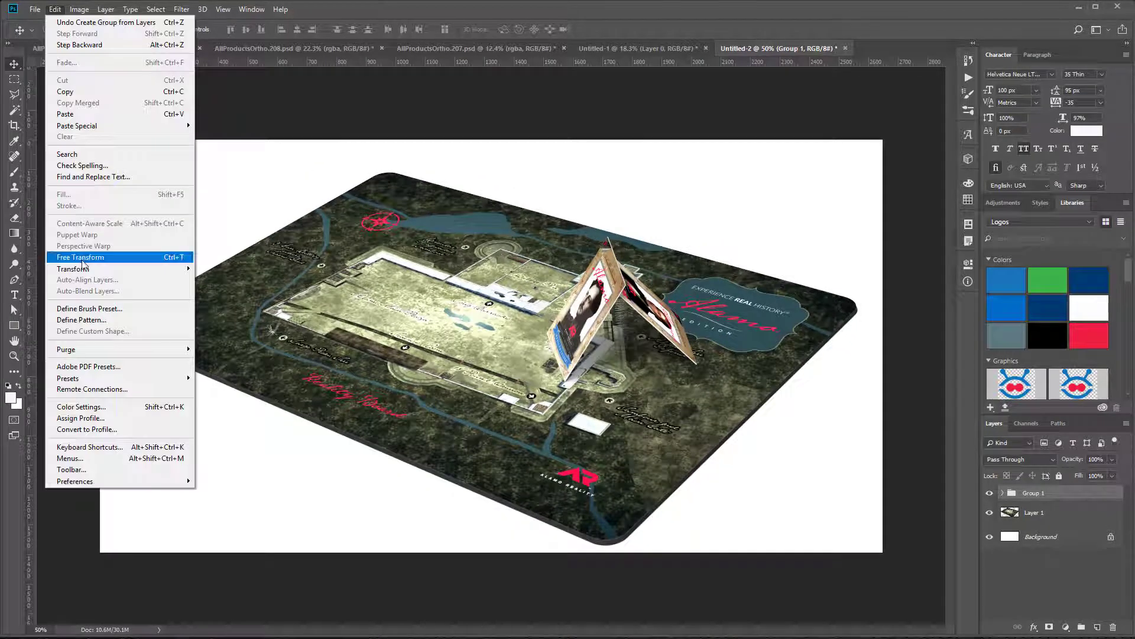
left_click(80, 257)
left_click_drag(730, 217, 715, 218)
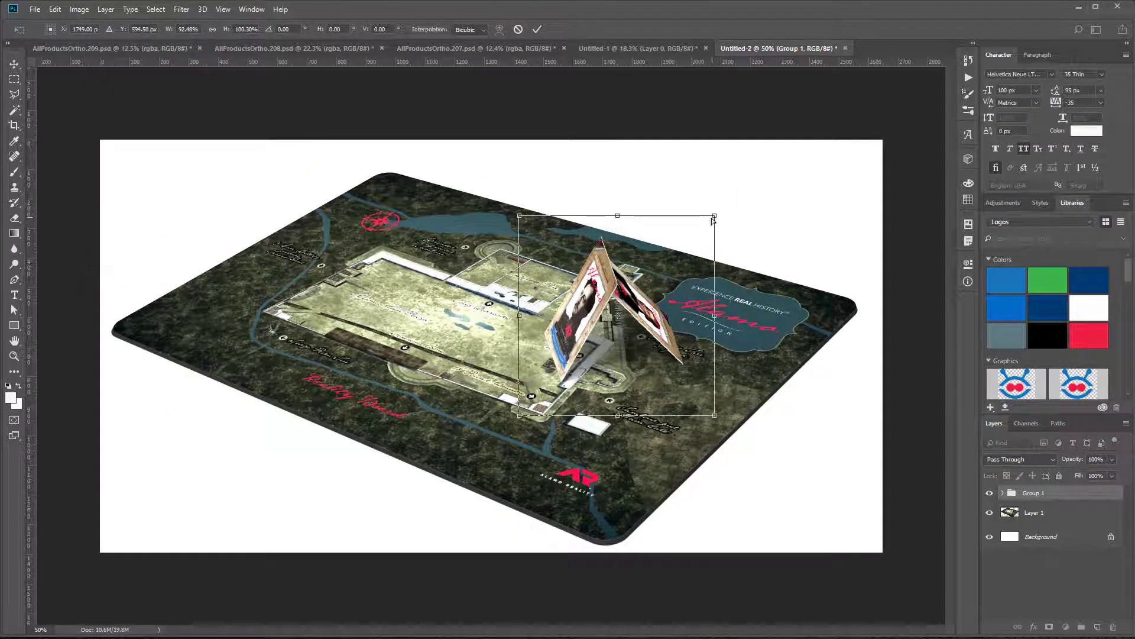
key("ctrl+z")
key("Escape")
Try converting Group 1 to a smart object and undo the conversion.
right_click(1071, 498)
left_click(1119, 277)
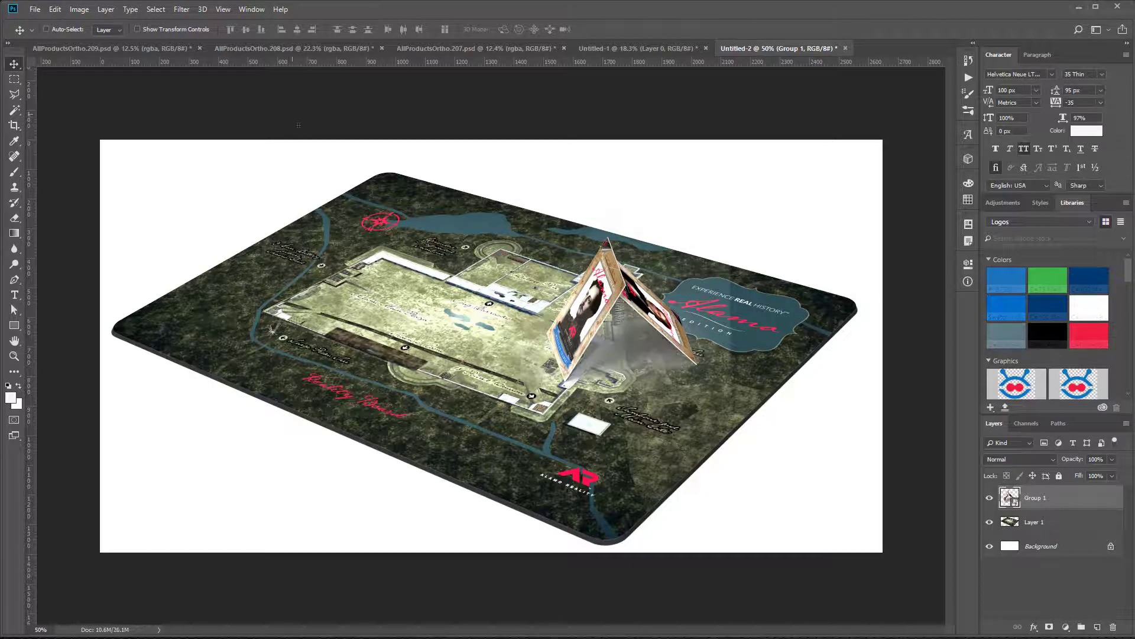
key("ctrl+z")
Expand Group 1 to list its layers.
right_click(1046, 495)
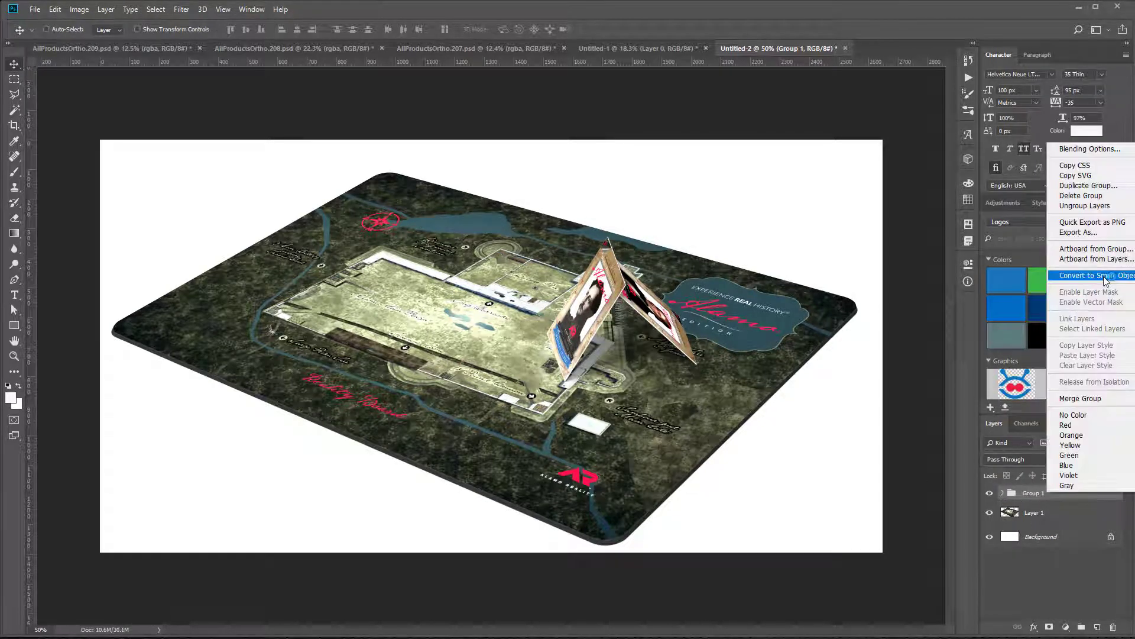
left_click(1080, 579)
left_click(1003, 493)
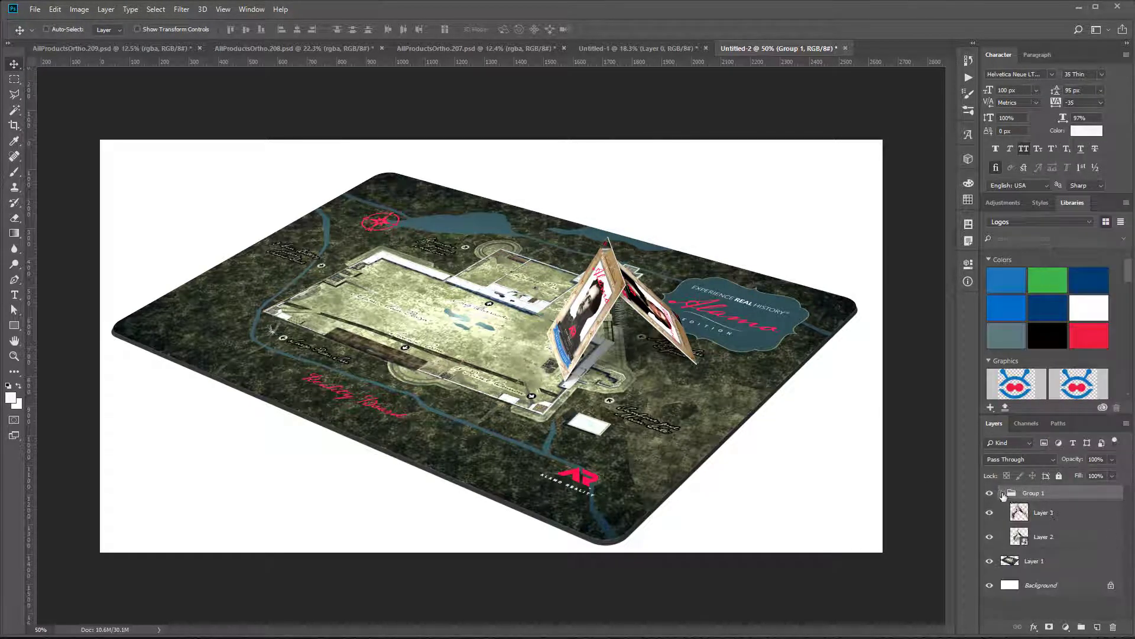
Try to merge Layer 3 and Layer 2 inside Group 1.
left_click(1031, 520)
left_click(1029, 536, "shift")
key("ctrl+e")
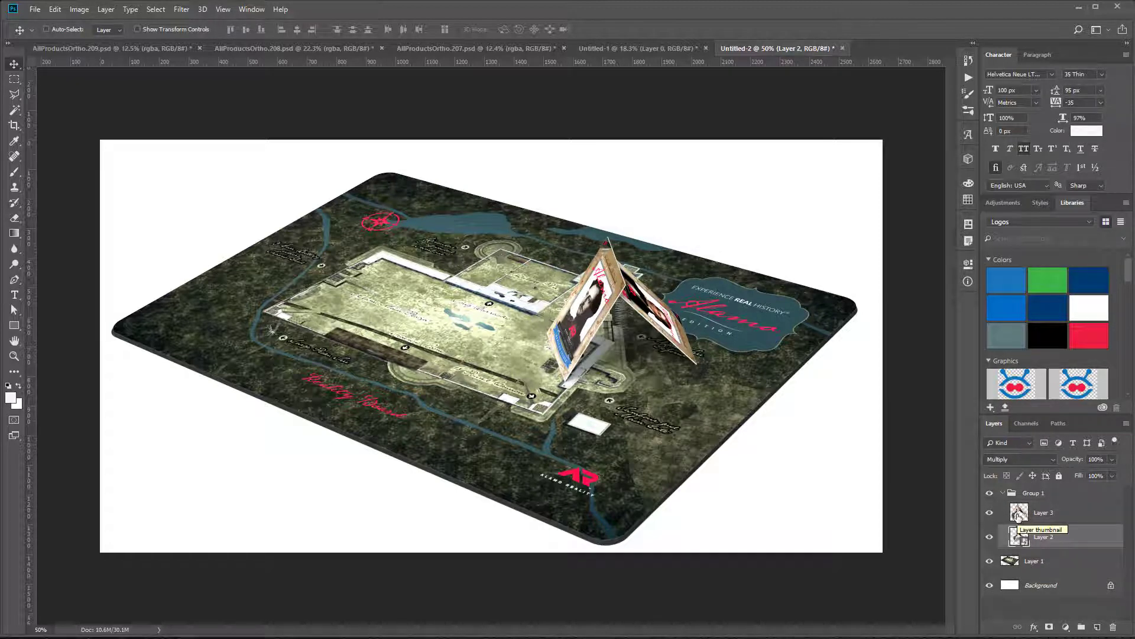
Distort Layer 3 and Layer 2 together, pulling the upper corners inward and adjusting the lower corners so the card matches the board's perspective.
left_click(1018, 515, "shift")
left_click(54, 9)
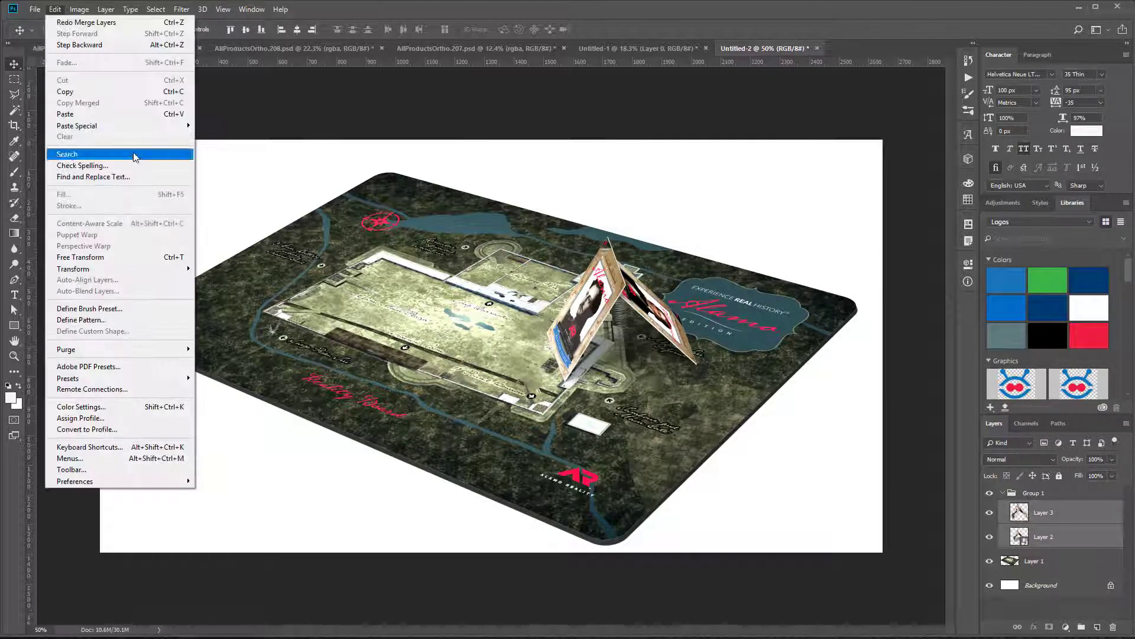
mouse_move(119, 269)
left_click(247, 321)
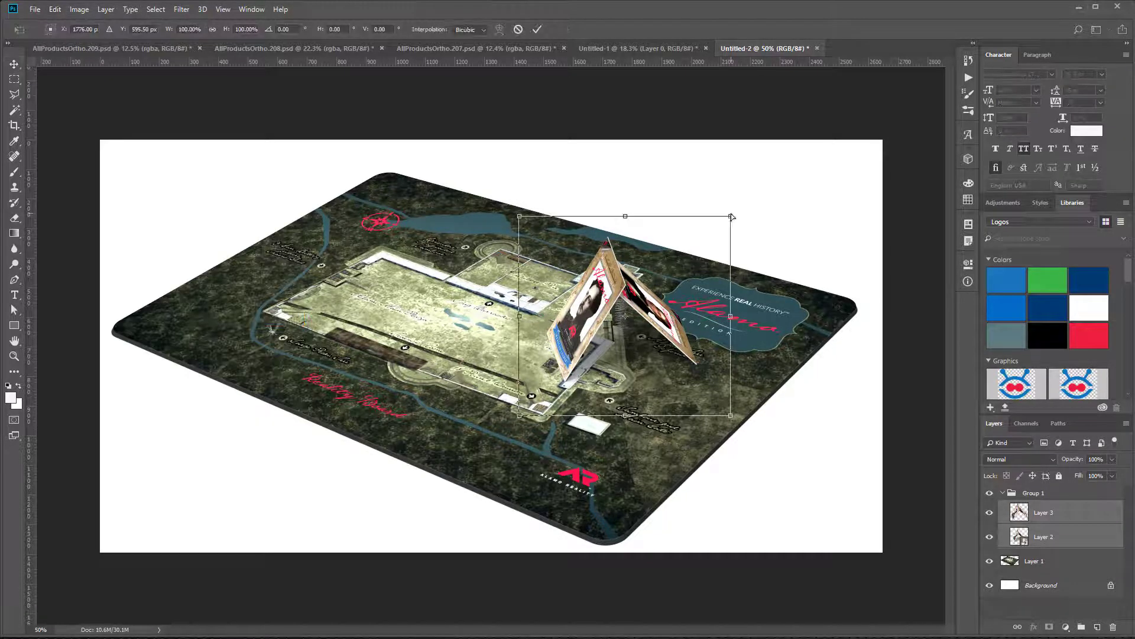
left_click_drag(733, 217, 711, 218)
left_click_drag(734, 416, 726, 406)
left_click_drag(519, 217, 519, 229)
left_click_drag(710, 219, 705, 220)
left_click_drag(723, 405, 734, 401)
left_click_drag(519, 416, 513, 417)
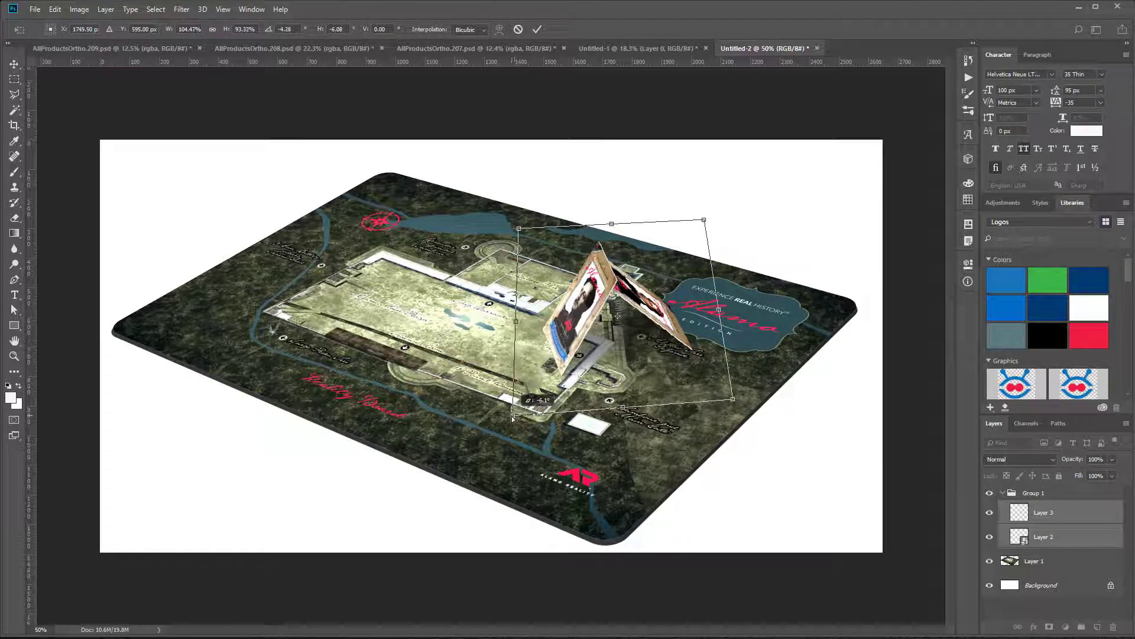
left_click_drag(704, 221, 697, 222)
left_click_drag(520, 230, 521, 233)
key("Return")
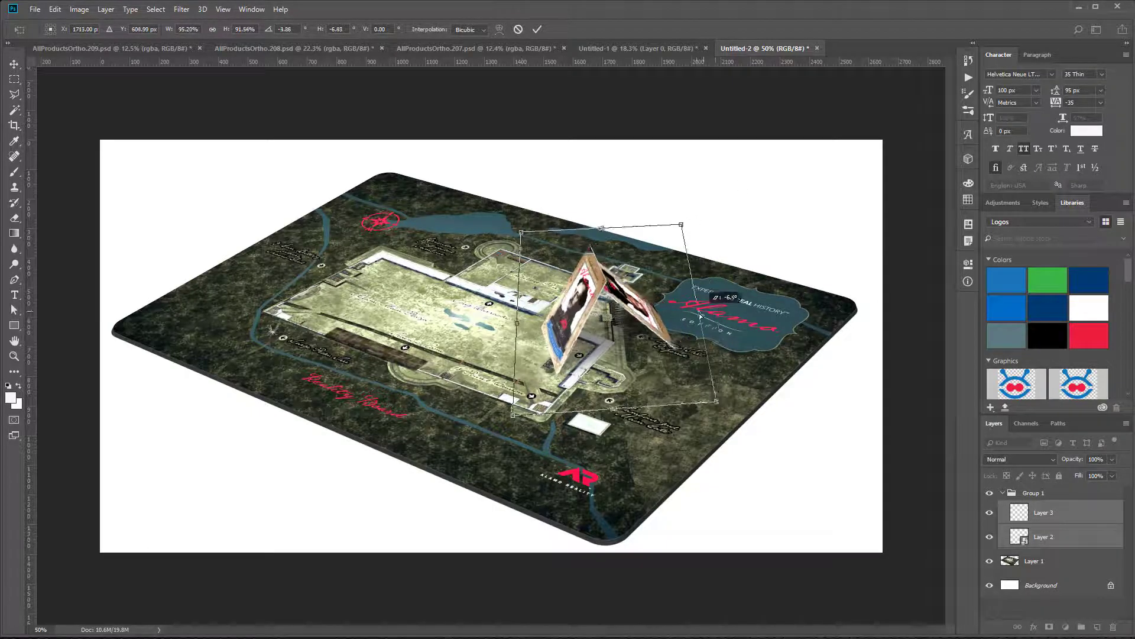